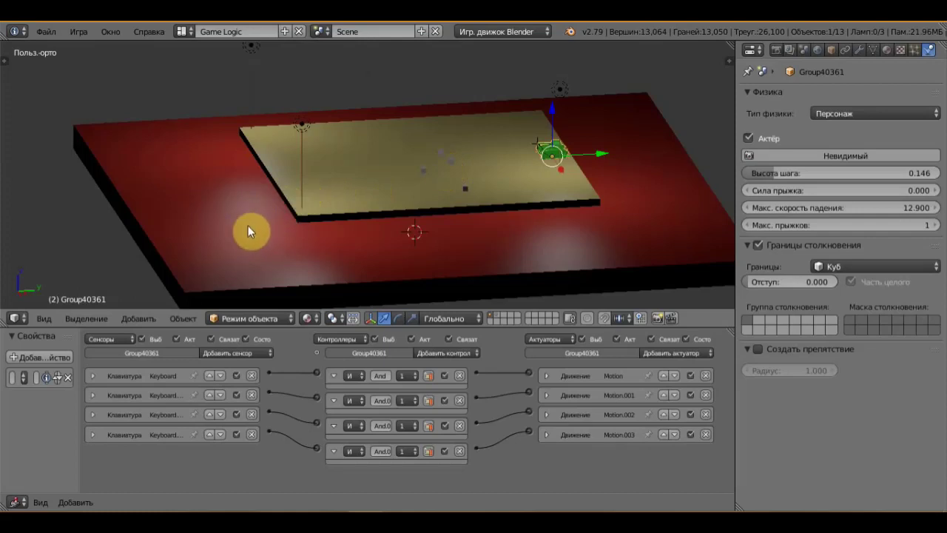
# Orbit around the red and beige arena platform, then look through the scene camera.
pyautogui.scroll(-3, 247, 225)
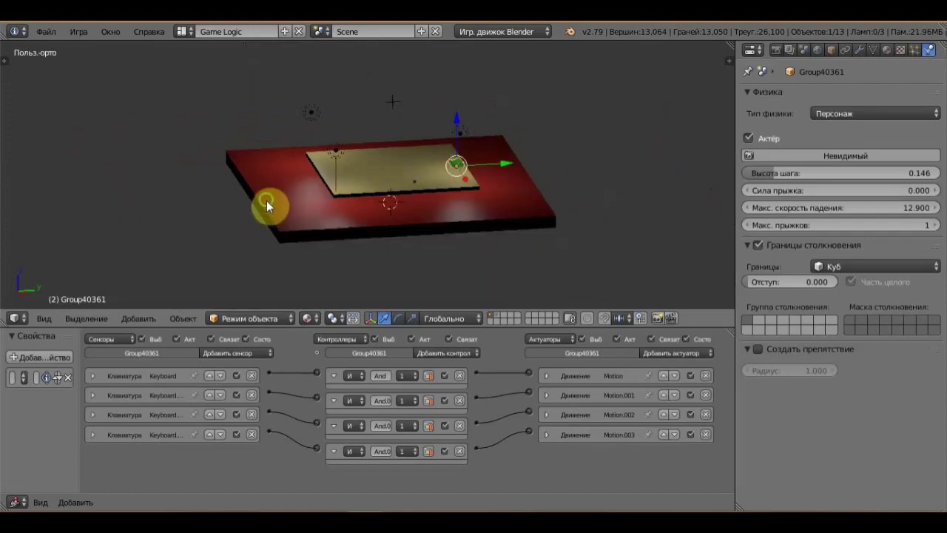
pyautogui.moveTo(266, 205)
pyautogui.mouseDown(button='middle')
pyautogui.moveTo(361, 270)
pyautogui.moveTo(384, 198)
pyautogui.mouseUp(button='middle')
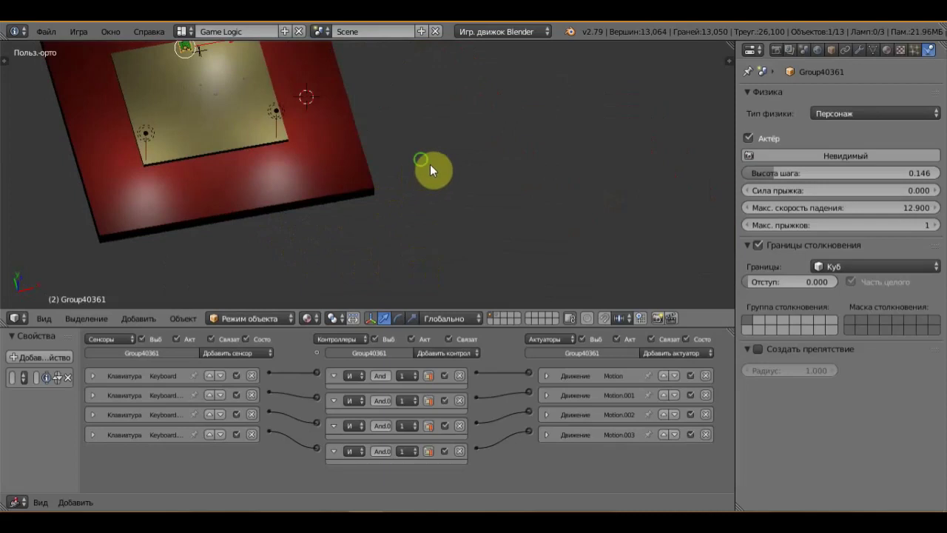
pyautogui.moveTo(430, 165); pyautogui.dragTo(515, 233, button='middle')
pyautogui.press('KP_0')
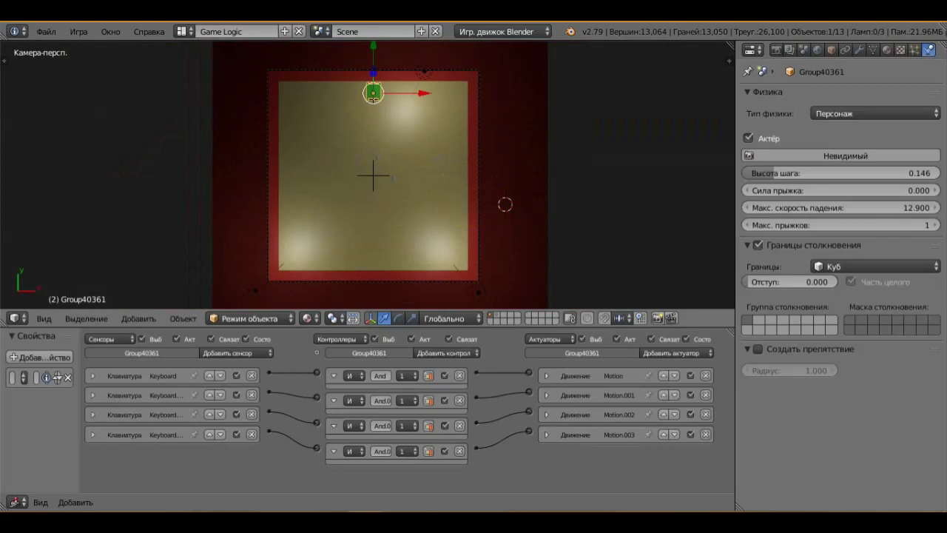
pyautogui.press('p')
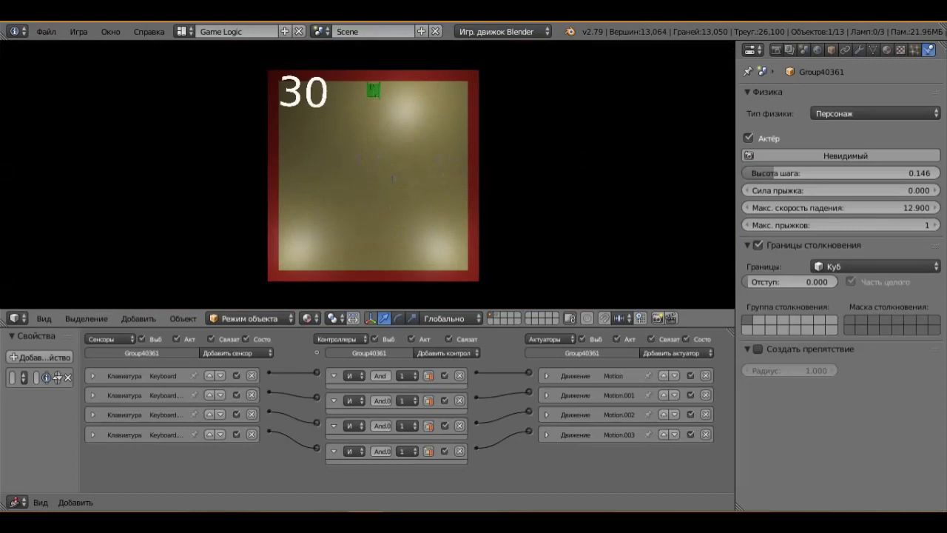
pyautogui.press('Down')
pyautogui.press('Left')
pyautogui.press('Down')
pyautogui.press('Left')
pyautogui.press('Down')
pyautogui.press('Right')
pyautogui.press('Up')
pyautogui.press('Left')
pyautogui.press('Right')
pyautogui.press('Left')
pyautogui.press('Down')
pyautogui.press('Up')
pyautogui.press('Down')
pyautogui.press('Left')
pyautogui.press('Down')
pyautogui.press('Up')
pyautogui.press('Down')
pyautogui.press('Up')
pyautogui.press('Right')
pyautogui.press('Up')
pyautogui.press('Left')
pyautogui.press('Down')
pyautogui.press('Left')
pyautogui.press('Down')
pyautogui.press('Left')
pyautogui.press('Down')
pyautogui.press('Left')
pyautogui.press('Escape')
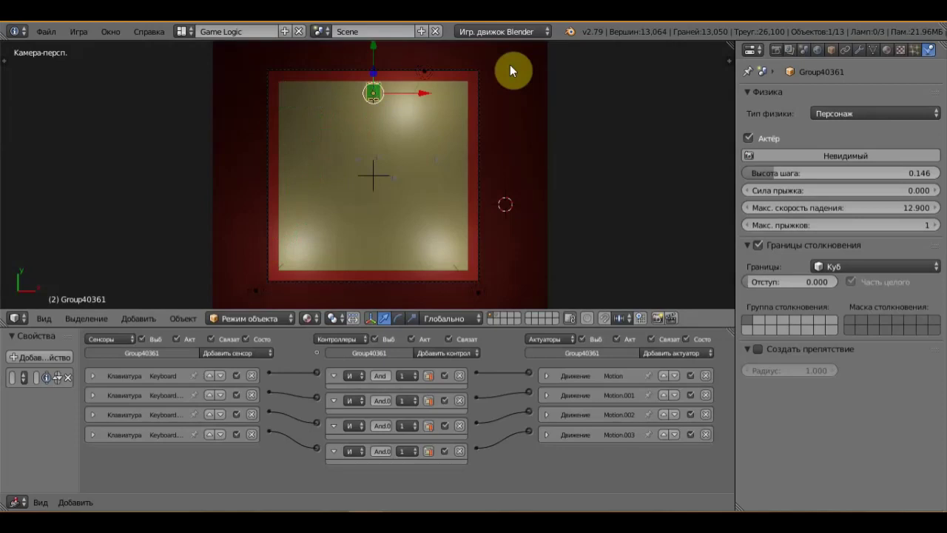
# Orbit out of the camera, check Right Ortho, then settle on a low User Ortho angle.
pyautogui.moveTo(422, 106)
pyautogui.mouseDown(button='middle')
pyautogui.moveTo(469, 148)
pyautogui.moveTo(406, 69)
pyautogui.mouseUp(button='middle')
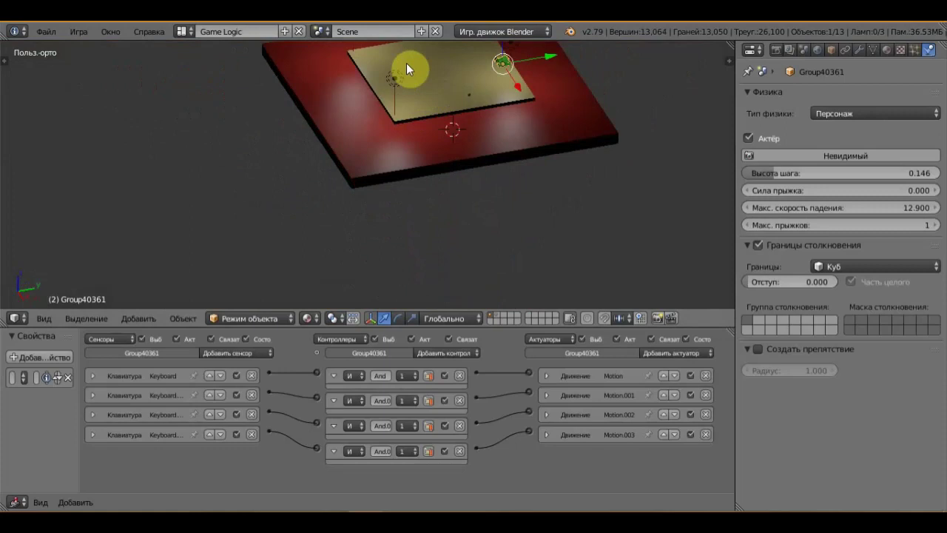
pyautogui.moveTo(406, 69)
pyautogui.mouseDown(button='middle')
pyautogui.moveTo(628, 205)
pyautogui.moveTo(554, 286)
pyautogui.moveTo(589, 236)
pyautogui.moveTo(602, 187)
pyautogui.mouseUp(button='middle')
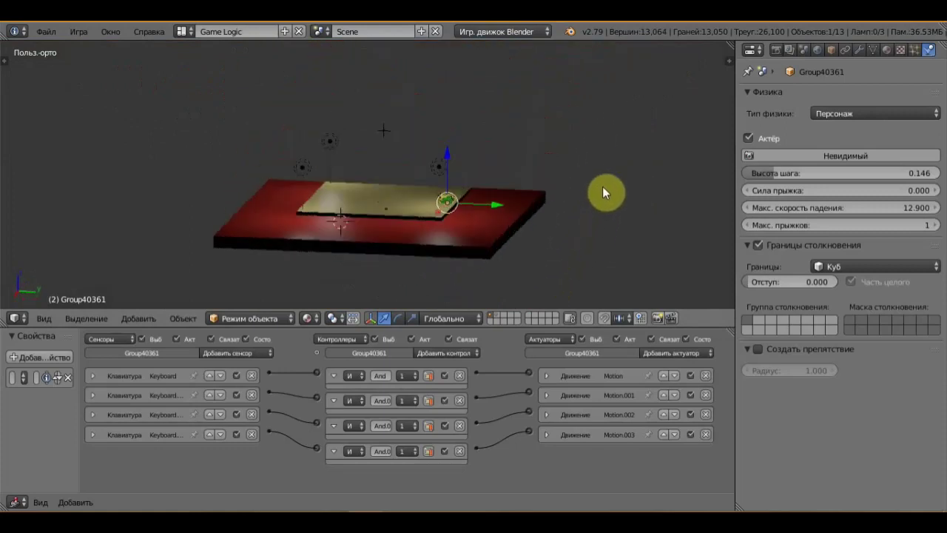
pyautogui.press('KP_3')
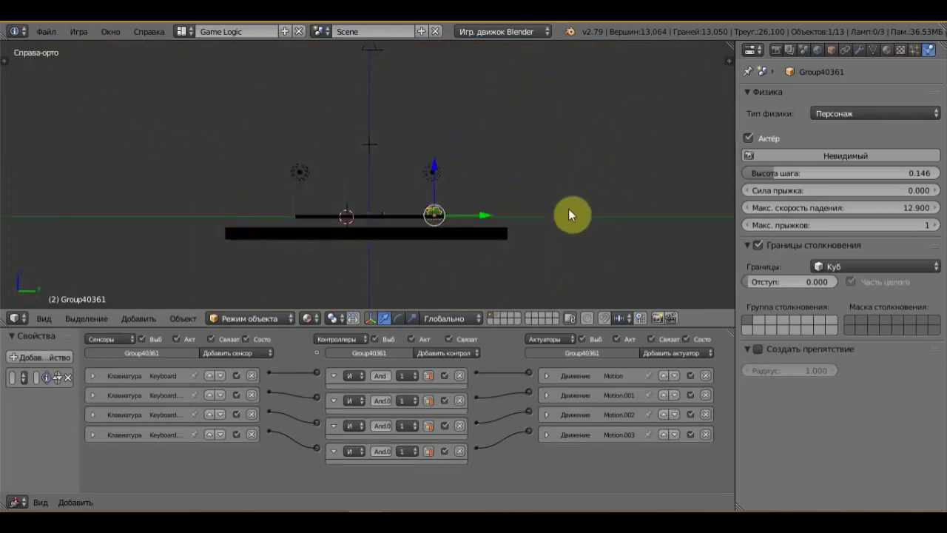
pyautogui.scroll(3, 568, 209)
pyautogui.keyDown('shift'); pyautogui.scroll(-5, 566, 186); pyautogui.keyUp('shift')
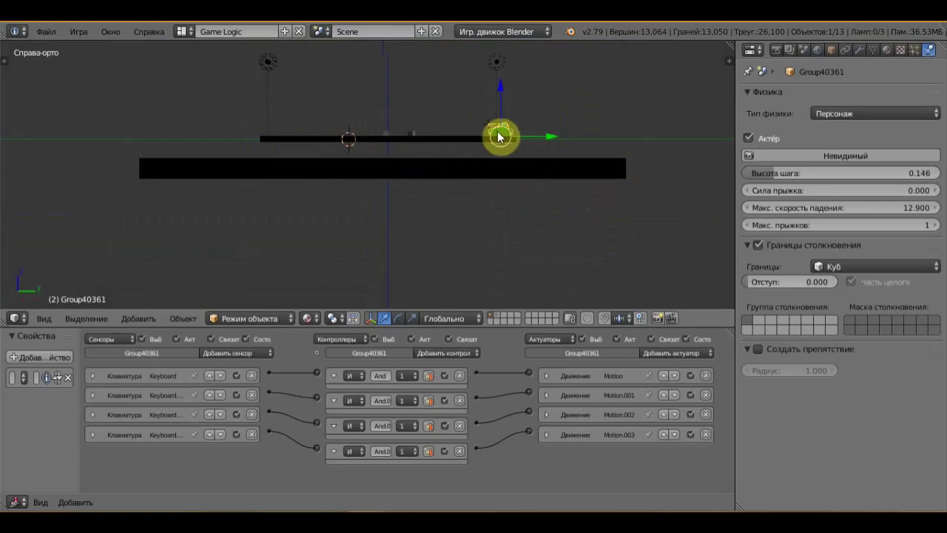
pyautogui.moveTo(499, 137)
pyautogui.mouseDown(button='middle')
pyautogui.moveTo(402, 130)
pyautogui.moveTo(404, 167)
pyautogui.moveTo(408, 59)
pyautogui.moveTo(397, 307)
pyautogui.moveTo(399, 299)
pyautogui.mouseUp(button='middle')
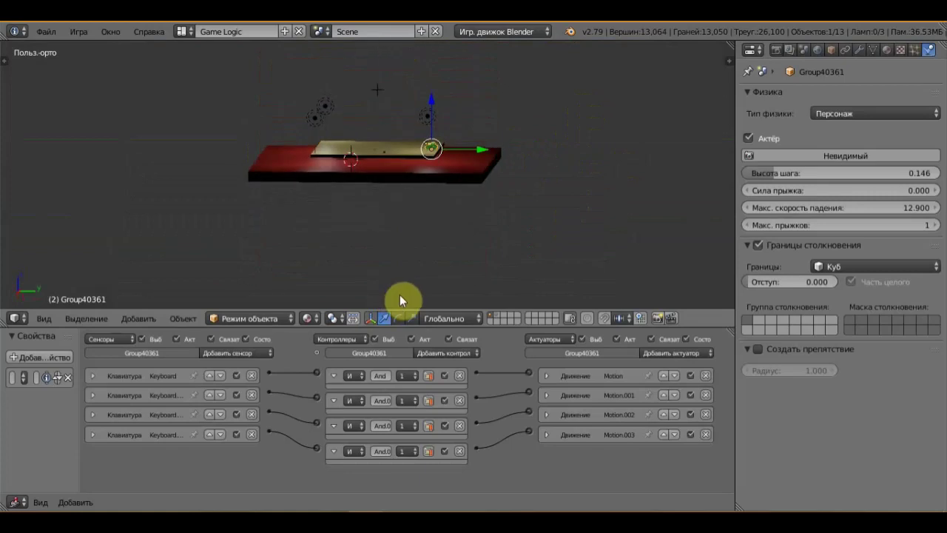
# Create a copy of the current arena scene named Scene.001.
pyautogui.click(325, 29)
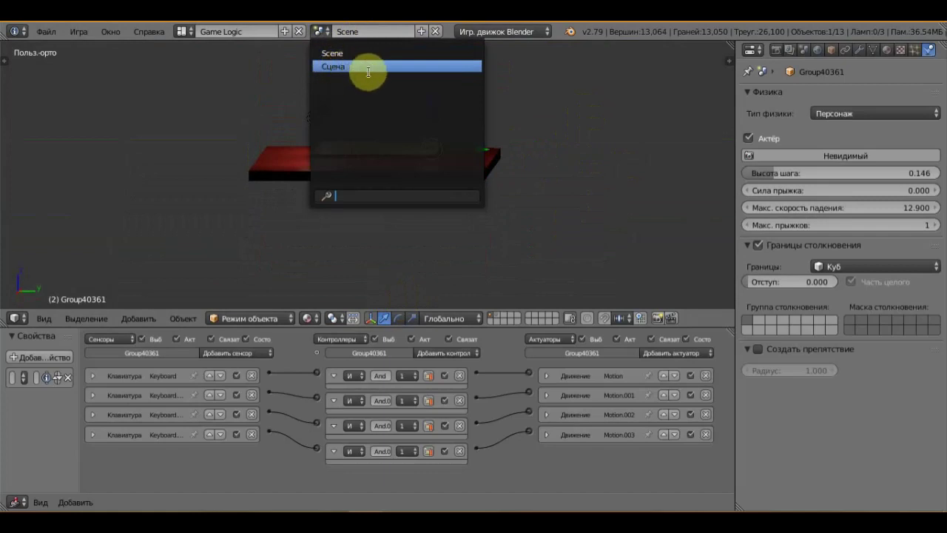
pyautogui.click(597, 160)
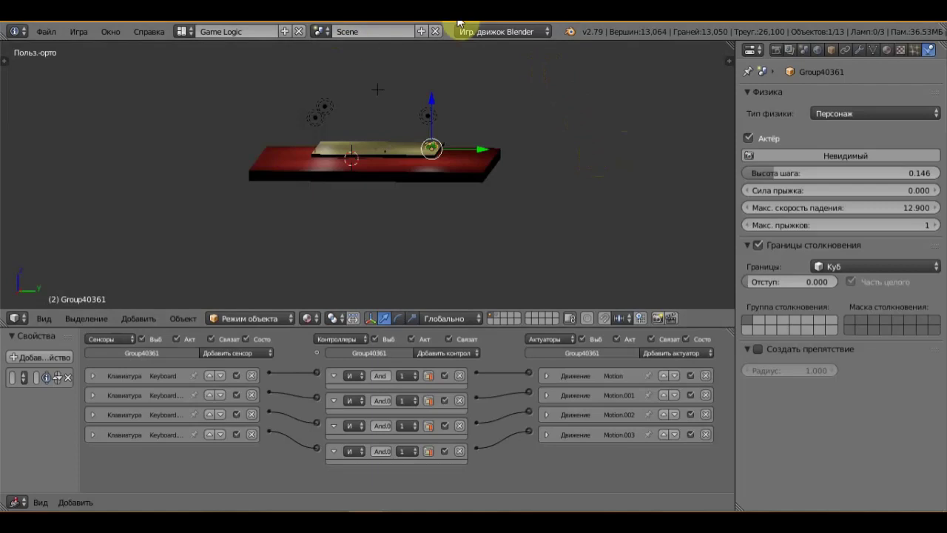
pyautogui.click(421, 31)
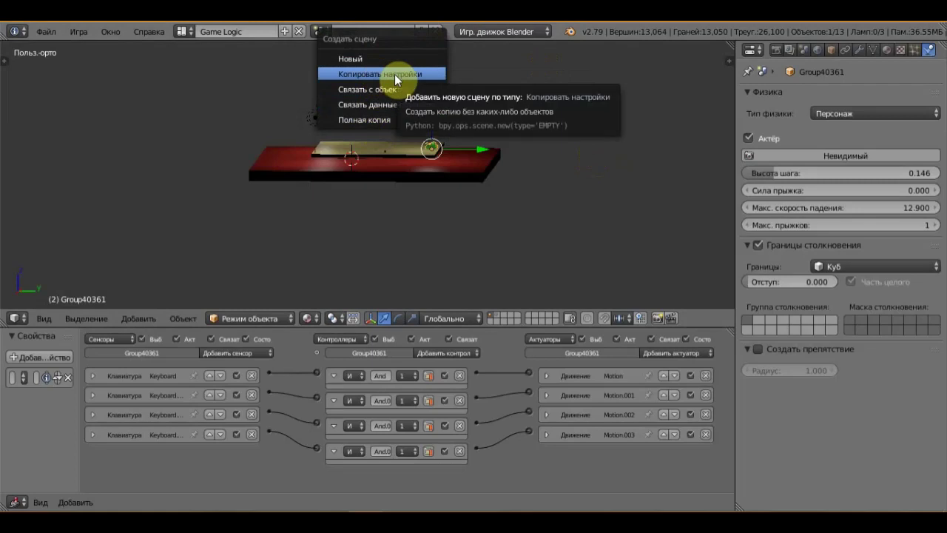
pyautogui.click(377, 119)
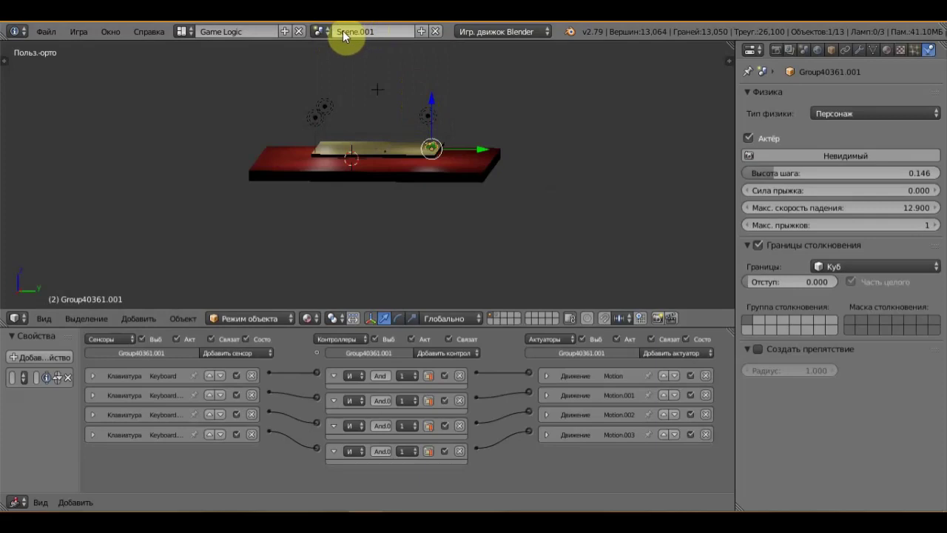
# Switch back to the original scene named Scene.
pyautogui.click(320, 31)
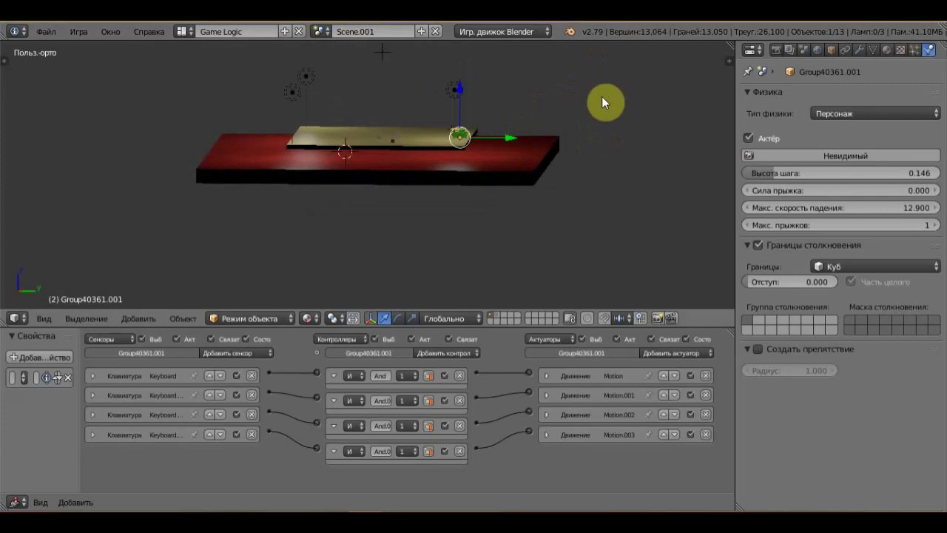
pyautogui.scroll(3, 577, 133)
pyautogui.moveTo(545, 163); pyautogui.dragTo(577, 161, button='middle')
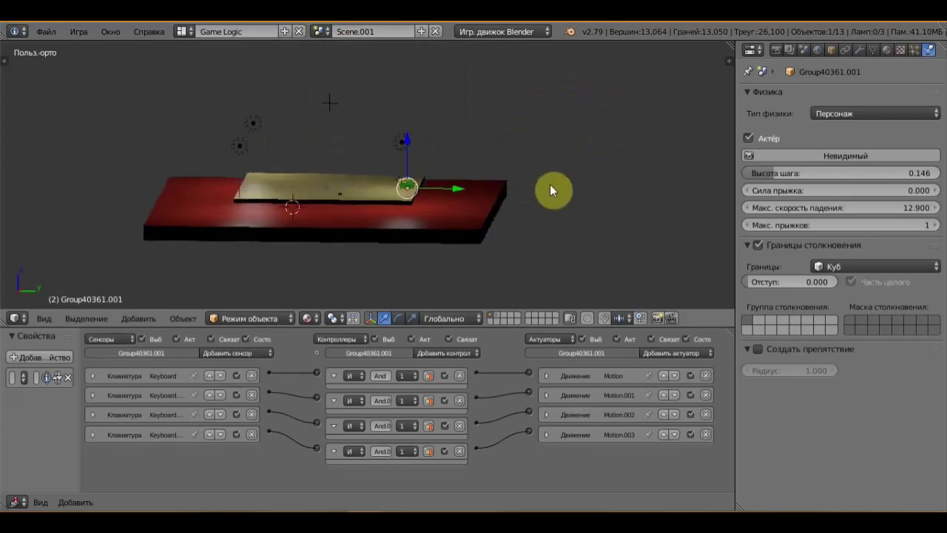
pyautogui.click(320, 31)
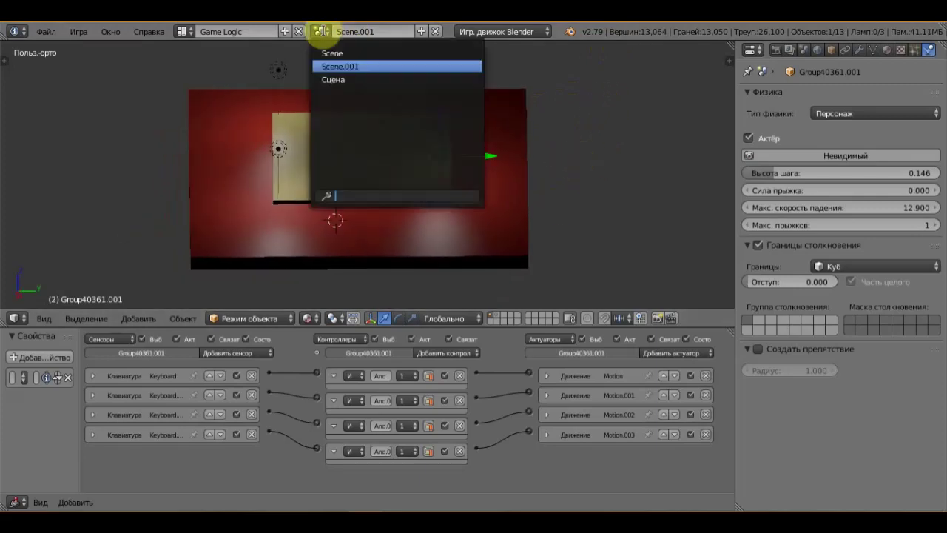
pyautogui.click(351, 59)
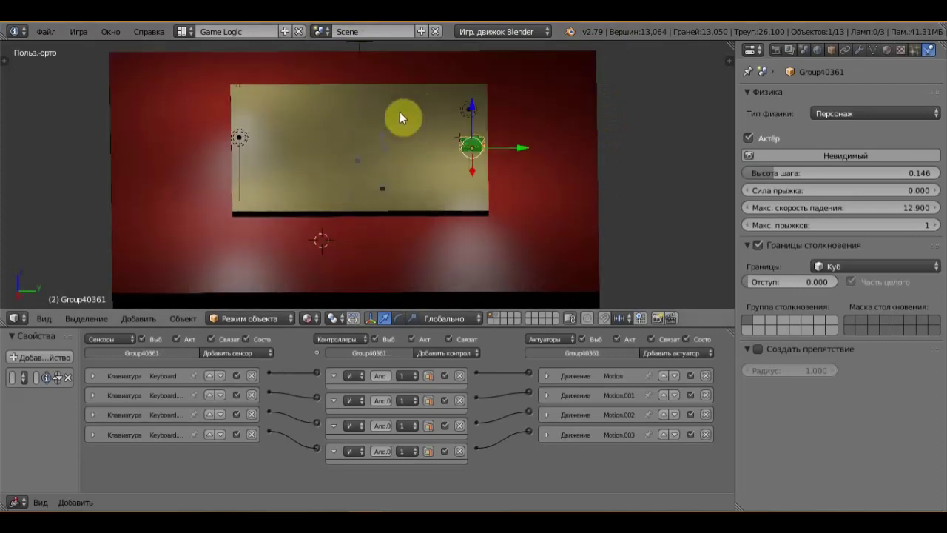
# Add a torus to the arena and lift it above the platform.
pyautogui.hotkey('shift', 'a')
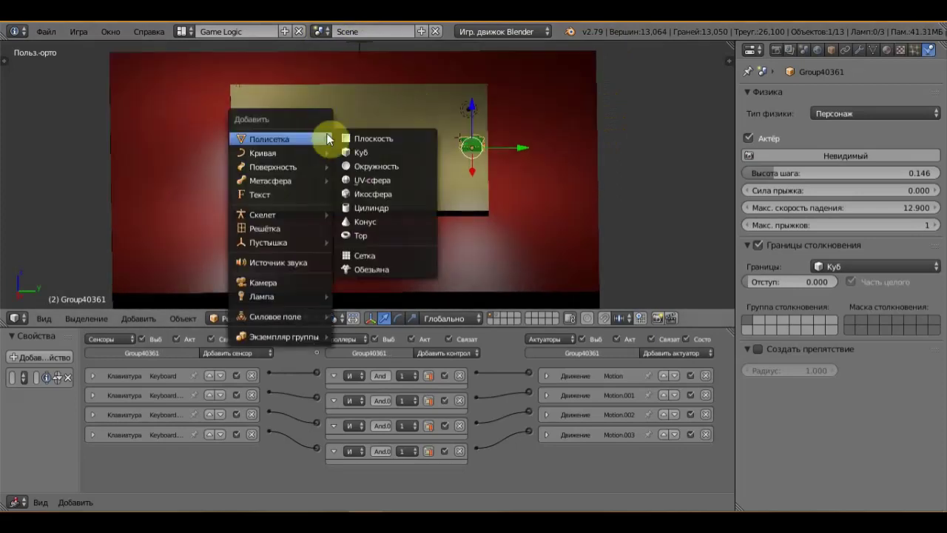
pyautogui.click(375, 234)
pyautogui.moveTo(420, 176); pyautogui.dragTo(407, 130, button='middle')
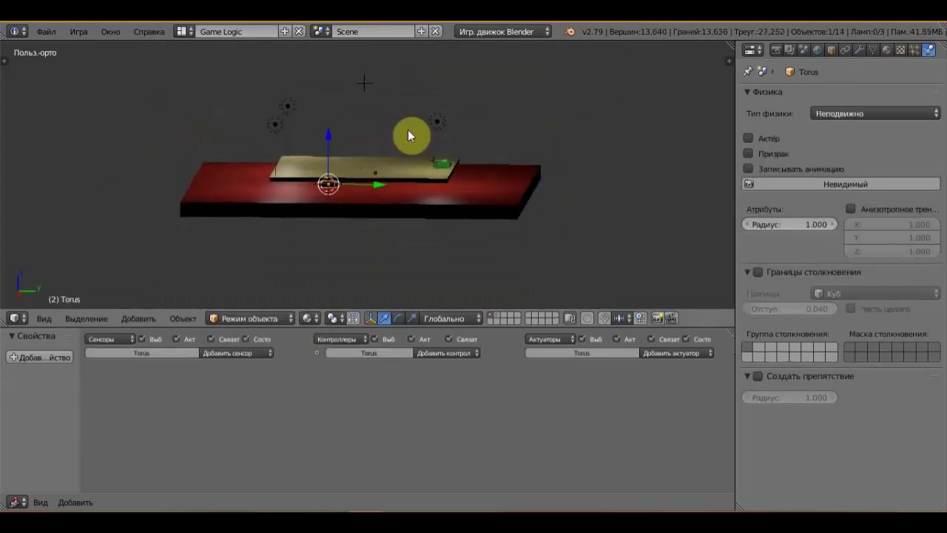
pyautogui.moveTo(343, 131); pyautogui.dragTo(359, 115)
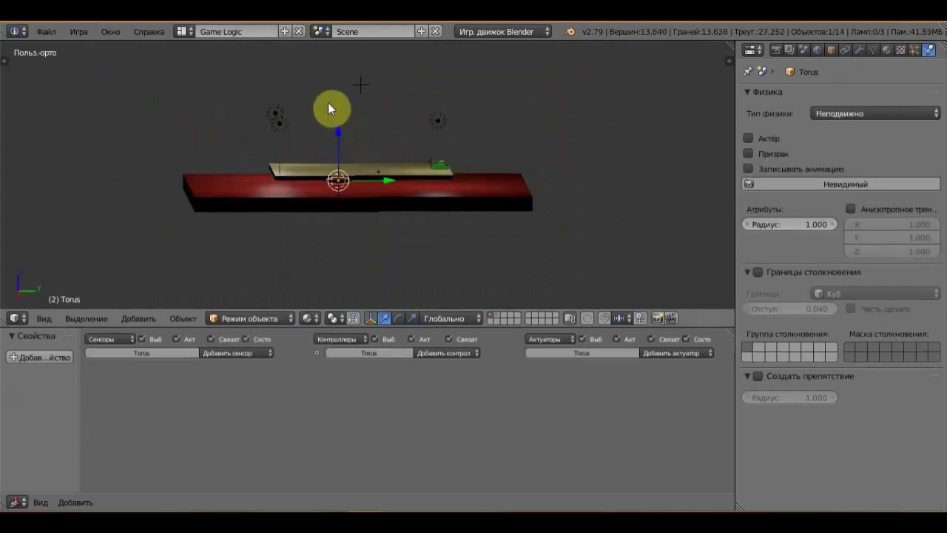
pyautogui.scroll(3, 360, 117)
pyautogui.moveTo(363, 119)
pyautogui.mouseDown(button='middle')
pyautogui.moveTo(348, 152)
pyautogui.moveTo(318, 172)
pyautogui.mouseUp(button='middle')
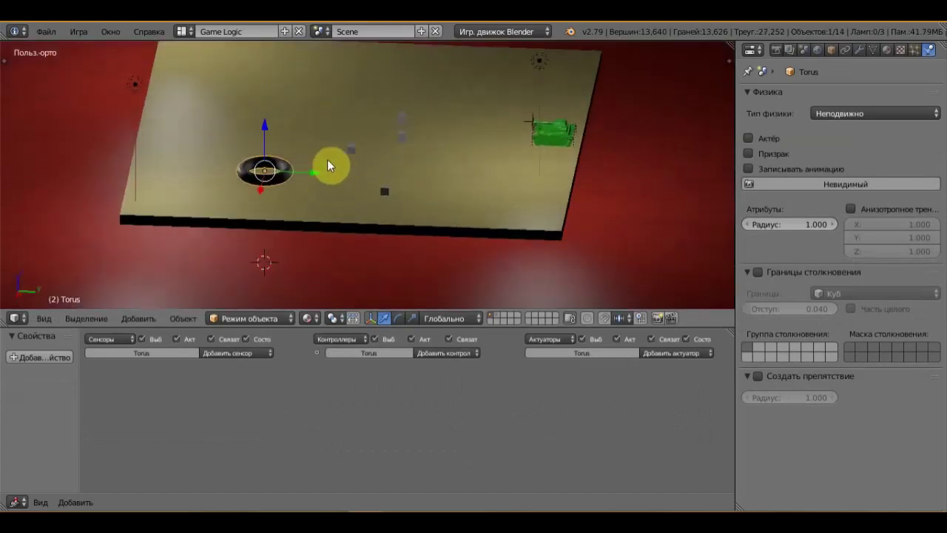
pyautogui.press('KP_7')
pyautogui.press('KP_3')
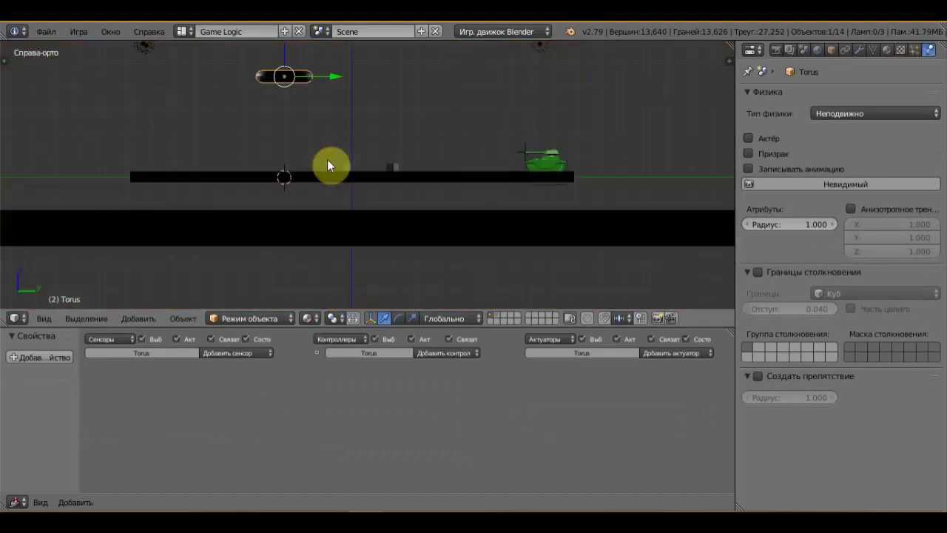
pyautogui.scroll(-2, 356, 123)
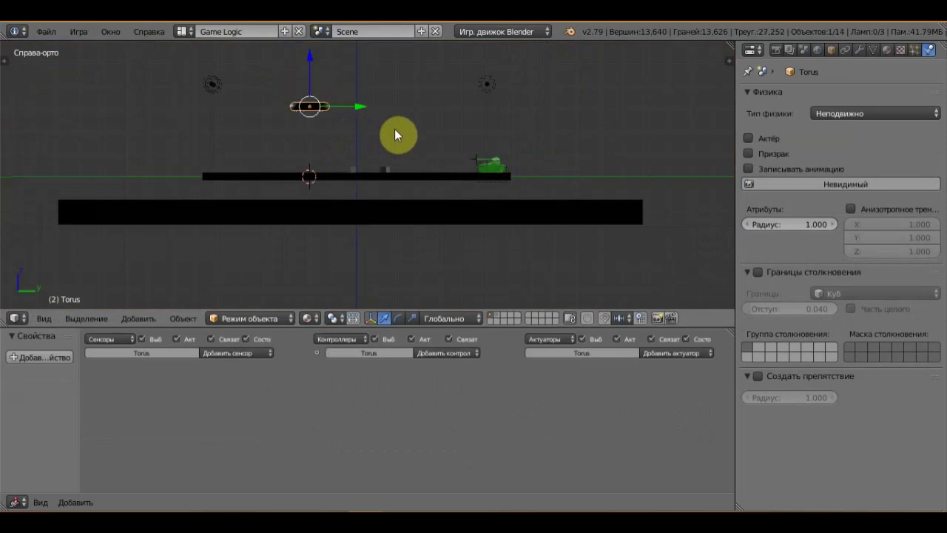
# Rotate the torus about 87° upright, lower it and slide it left along X.
pyautogui.press('r')
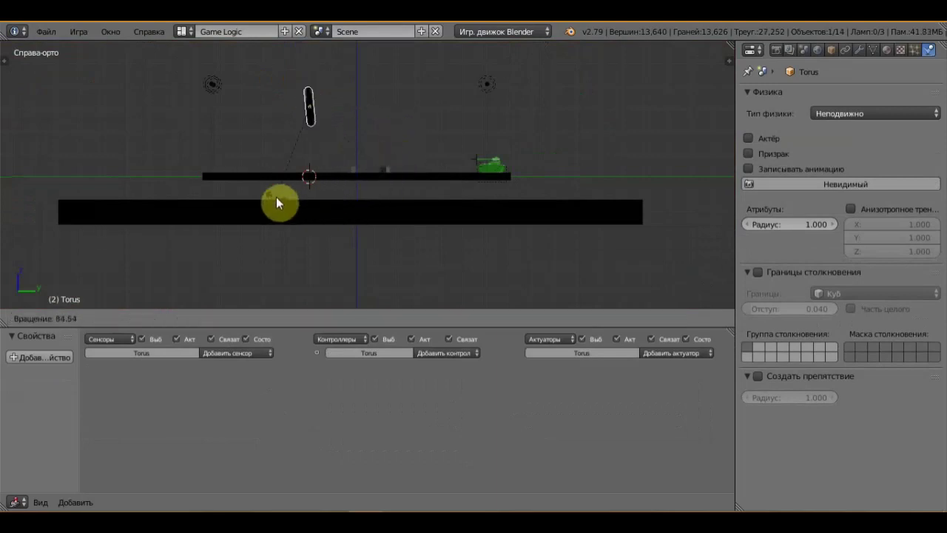
pyautogui.click(266, 195)
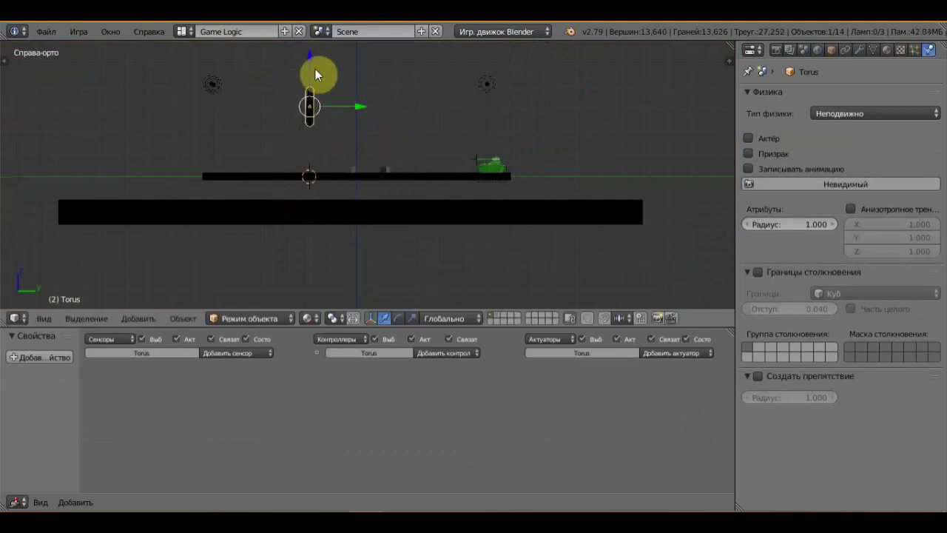
pyautogui.press('g')
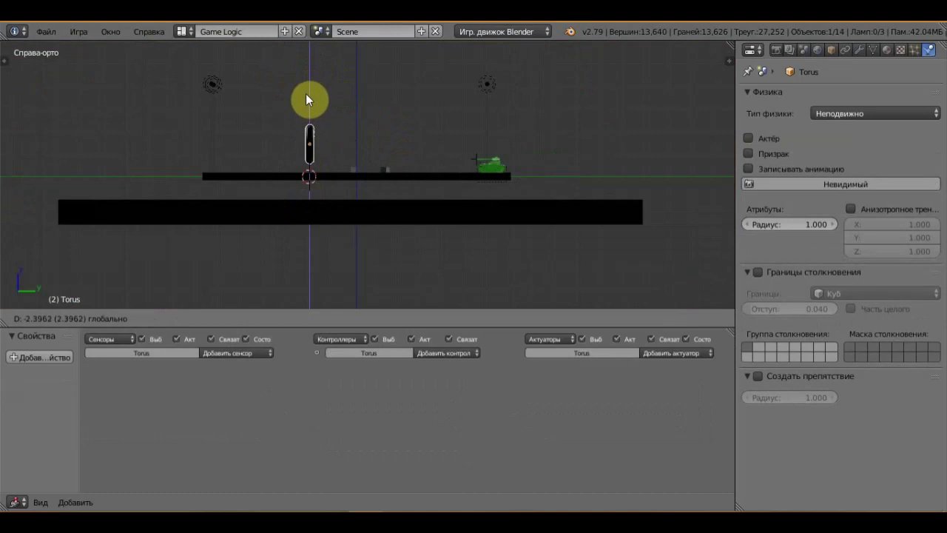
pyautogui.click(305, 95)
pyautogui.moveTo(352, 142); pyautogui.dragTo(295, 154)
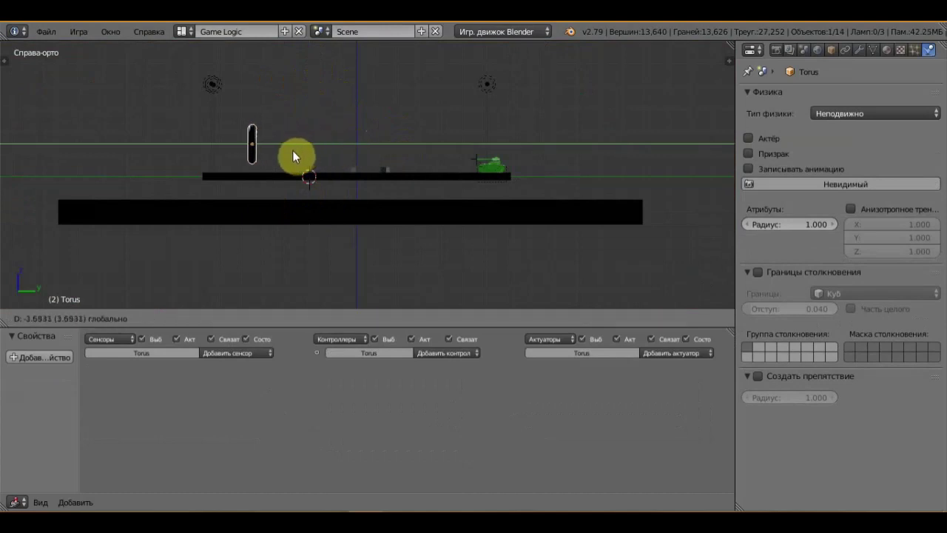
pyautogui.moveTo(304, 168); pyautogui.dragTo(294, 249, button='middle')
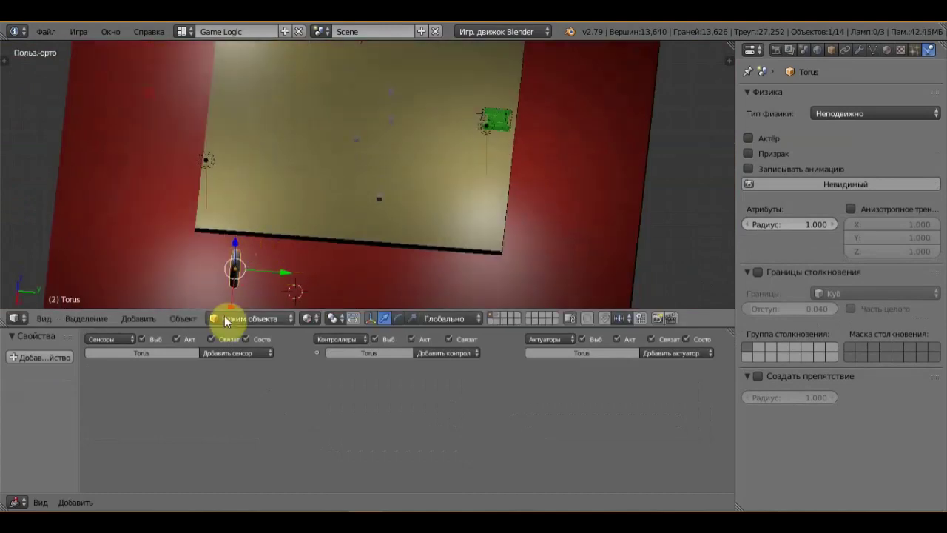
# Slide the torus along X toward the yellow floor's near-left corner.
pyautogui.moveTo(229, 307); pyautogui.dragTo(259, 64)
pyautogui.moveTo(358, 94)
pyautogui.mouseDown(button='middle')
pyautogui.moveTo(361, 151)
pyautogui.moveTo(338, 184)
pyautogui.mouseUp(button='middle')
pyautogui.moveTo(250, 204); pyautogui.dragTo(247, 157)
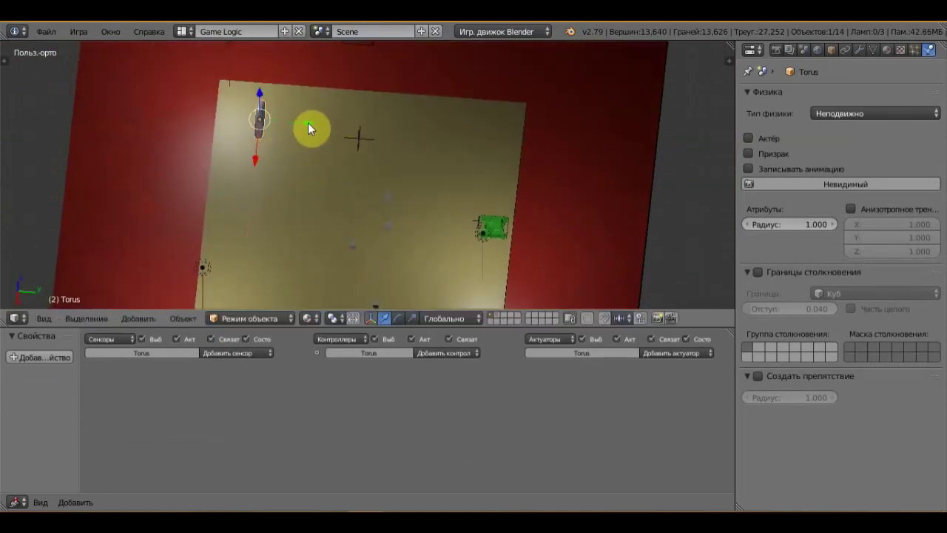
pyautogui.moveTo(308, 123); pyautogui.dragTo(278, 133)
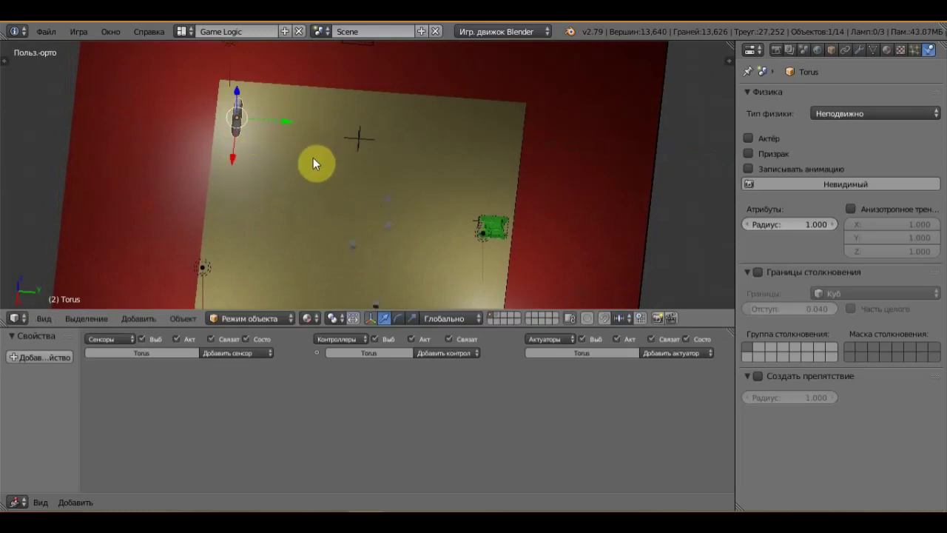
# Rotate the torus to a diagonal tilt, then back to standing upright.
pyautogui.press('r')
pyautogui.click(250, 174)
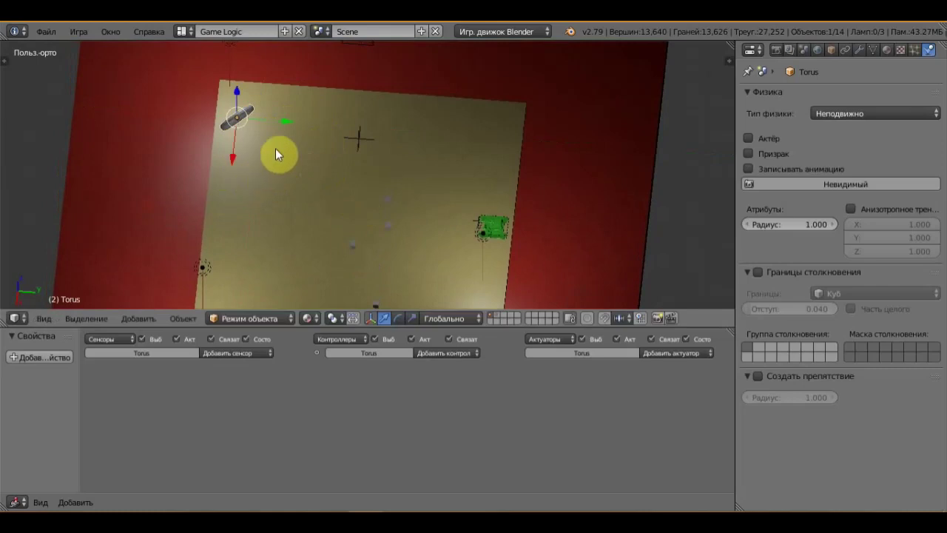
pyautogui.moveTo(276, 154)
pyautogui.mouseDown(button='middle')
pyautogui.moveTo(287, 46)
pyautogui.moveTo(284, 54)
pyautogui.moveTo(337, 69)
pyautogui.mouseUp(button='middle')
pyautogui.press('r')
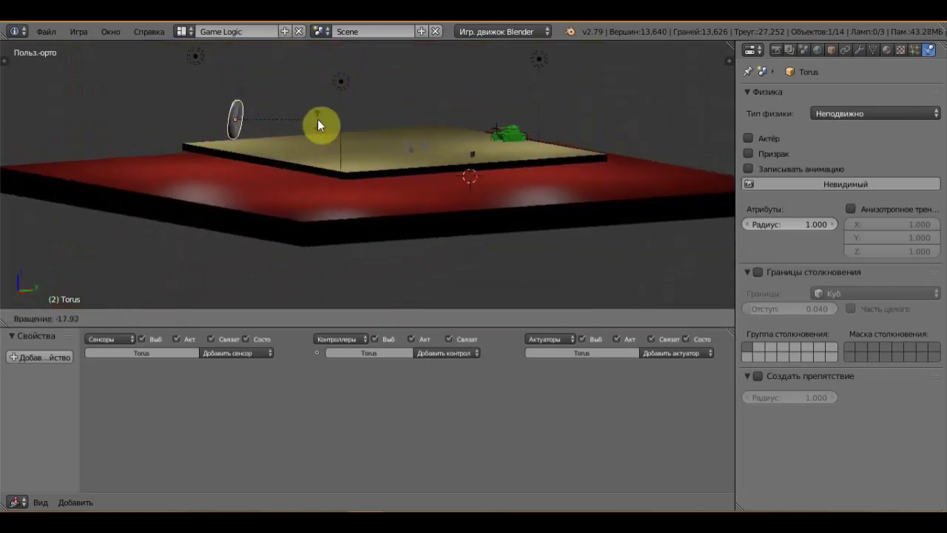
pyautogui.click(315, 116)
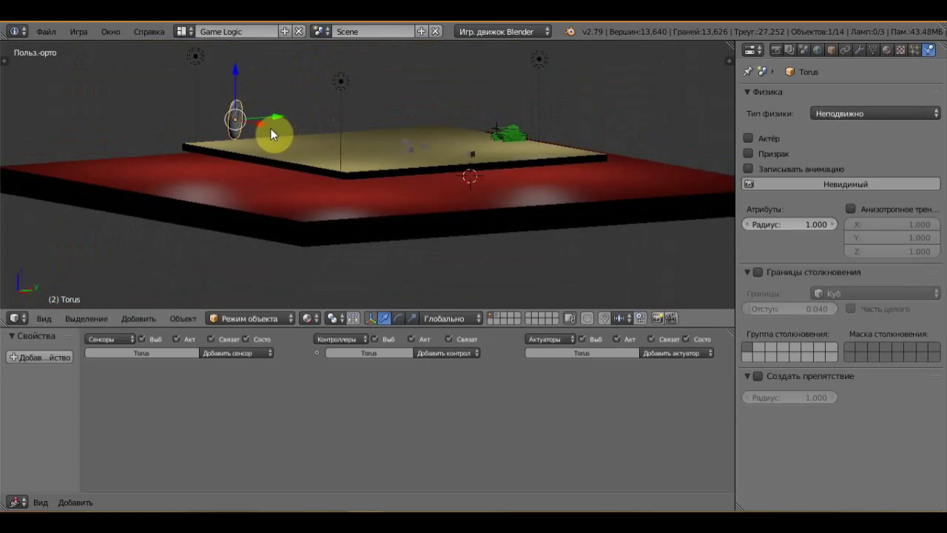
# Drop the torus just above the floor's near-left corner and keep it selected.
pyautogui.press('g')
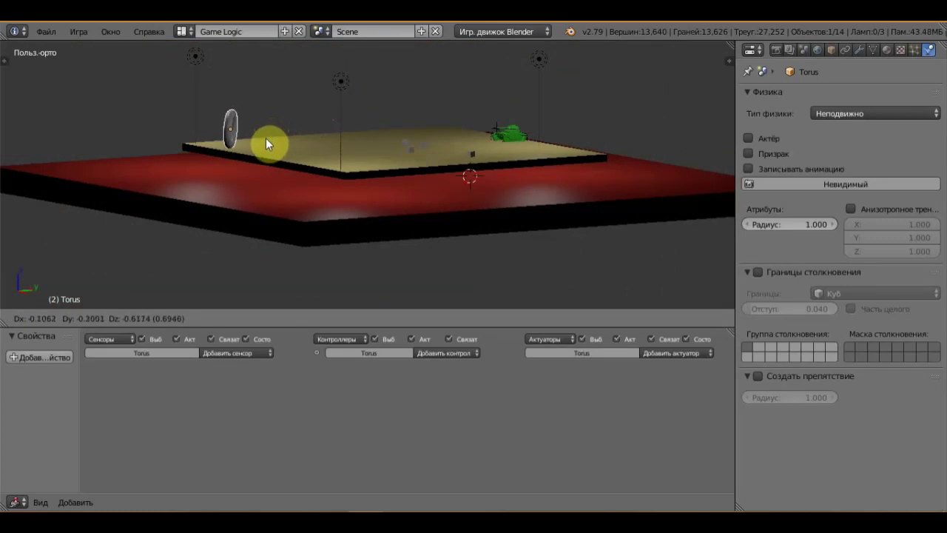
pyautogui.click(265, 137)
pyautogui.moveTo(273, 125)
pyautogui.mouseDown(button='middle')
pyautogui.moveTo(193, 121)
pyautogui.moveTo(246, 118)
pyautogui.moveTo(218, 119)
pyautogui.moveTo(221, 111)
pyautogui.mouseUp(button='middle')
pyautogui.scroll(2, 247, 118)
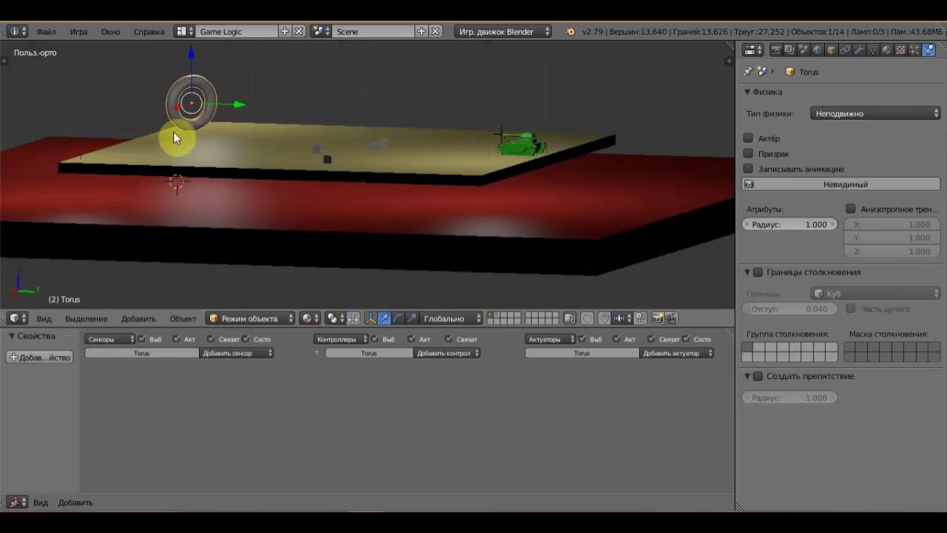
pyautogui.rightClick(198, 119)
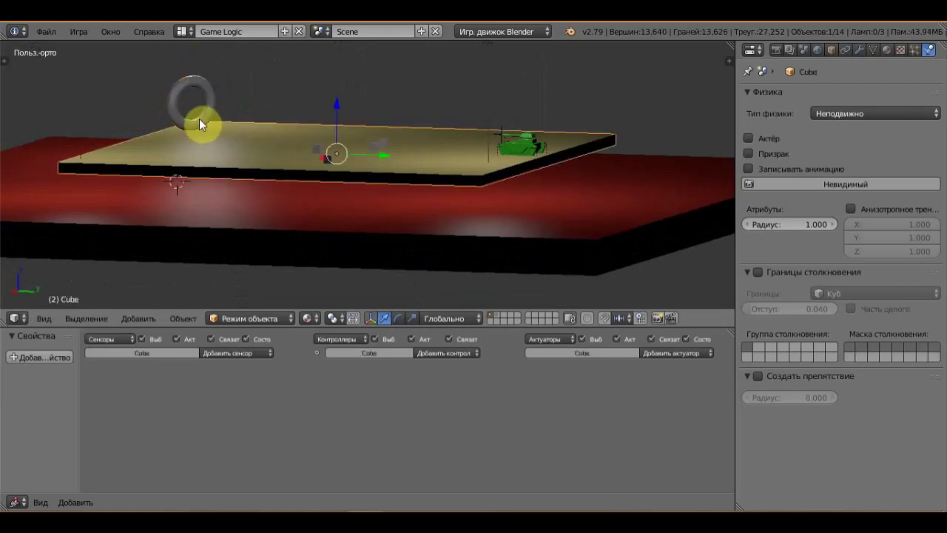
pyautogui.rightClick(206, 107)
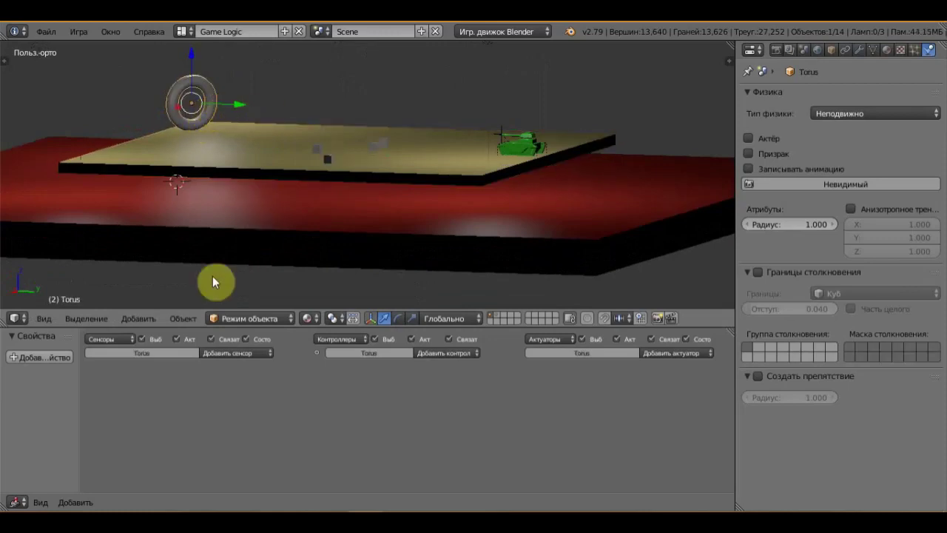
# Add a Collision sensor and a Scene actuator to the torus.
pyautogui.click(272, 352)
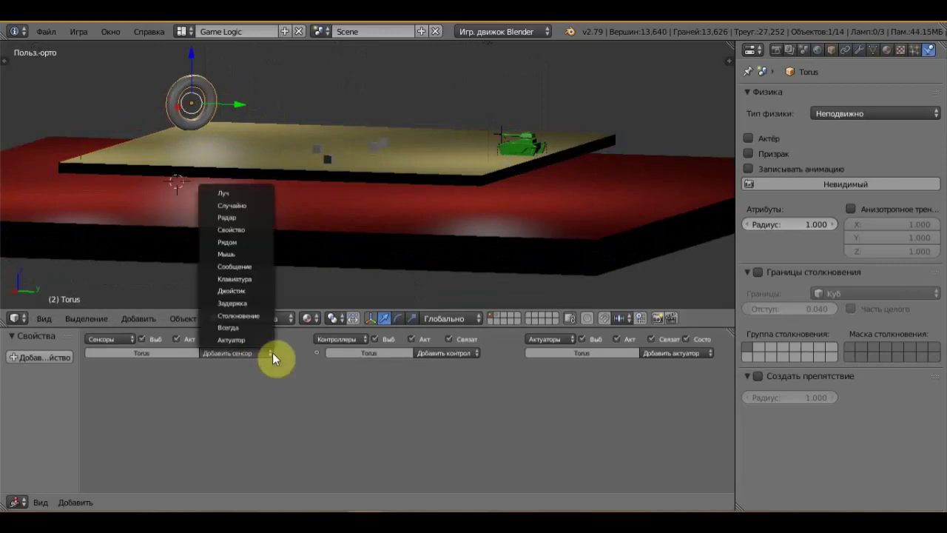
pyautogui.click(246, 316)
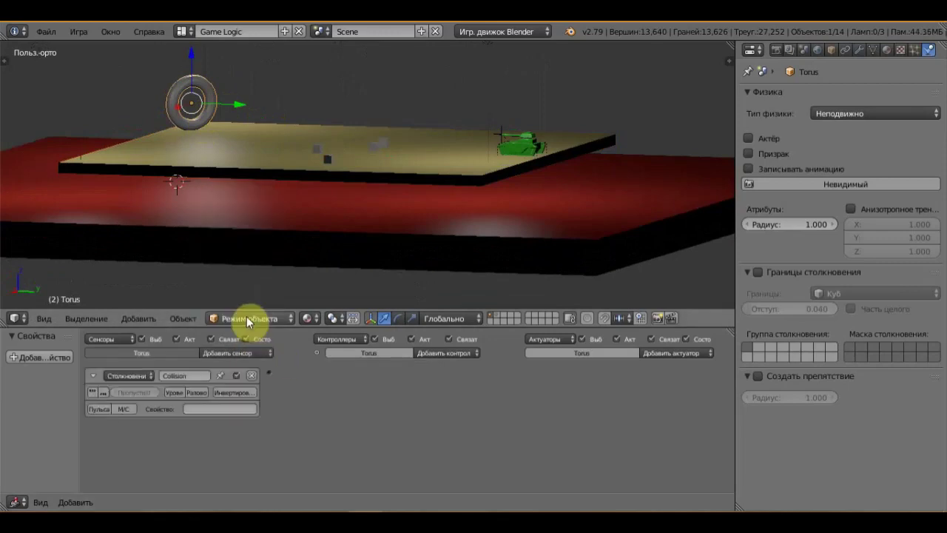
pyautogui.click(711, 353)
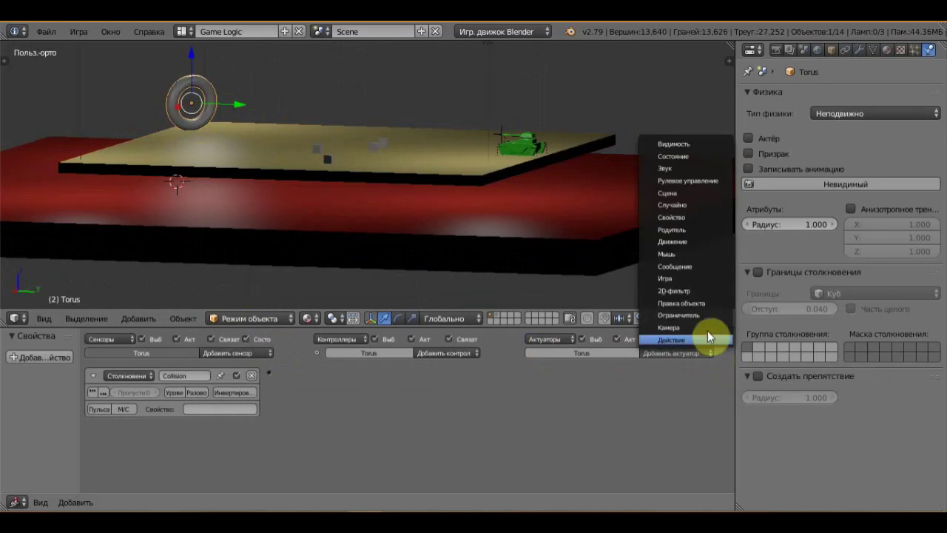
pyautogui.click(679, 194)
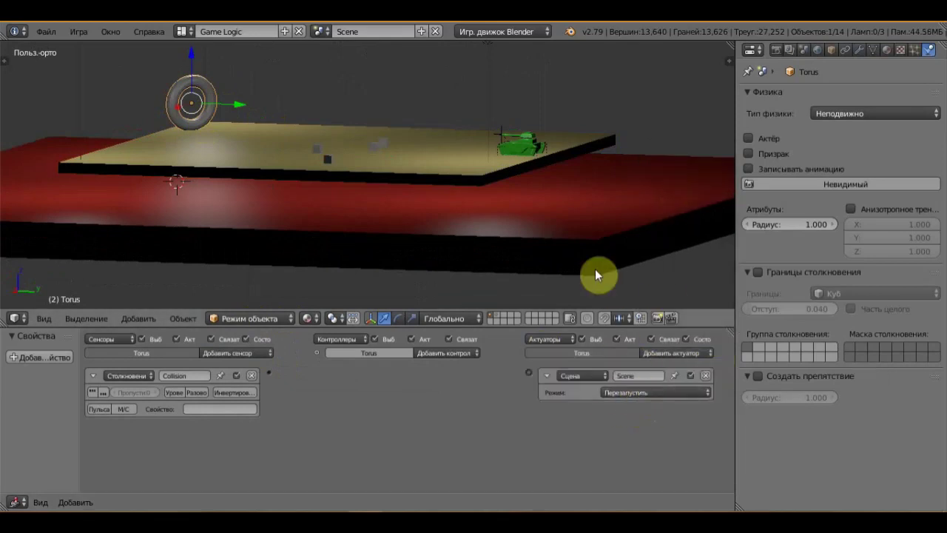
# Set the Scene actuator to Set Scene mode targeting Scene.001.
pyautogui.click(641, 394)
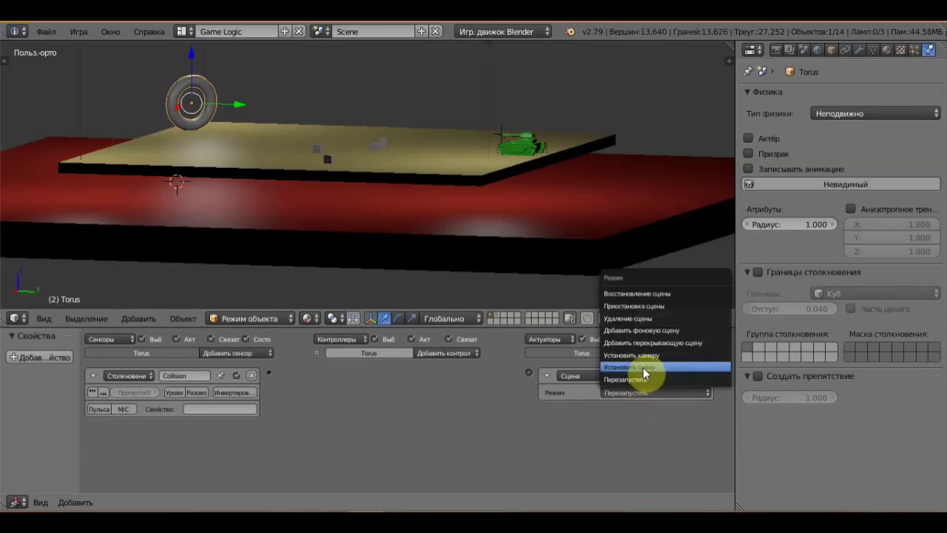
pyautogui.click(643, 367)
pyautogui.click(636, 406)
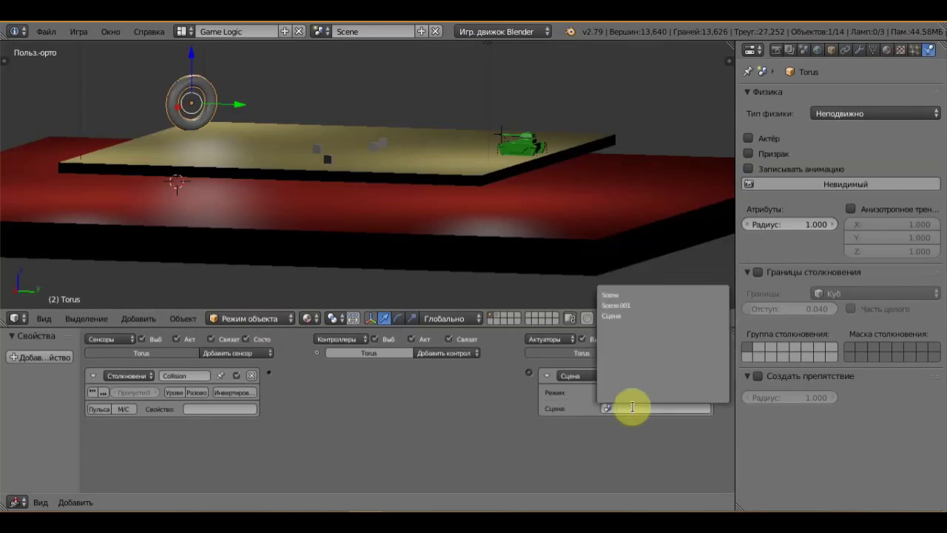
pyautogui.click(626, 305)
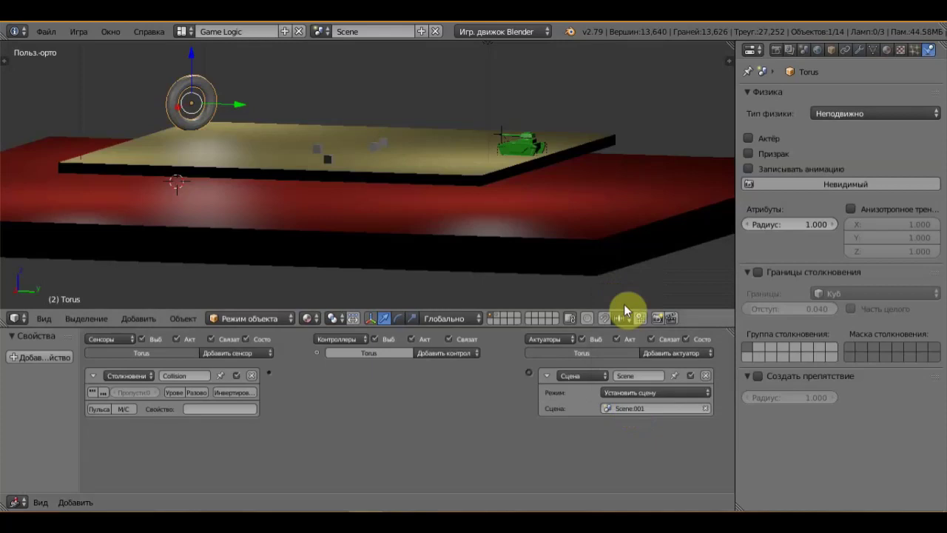
# Link the torus's Collision sensor through a new And controller to the Scene actuator.
pyautogui.moveTo(269, 372); pyautogui.dragTo(534, 372)
pyautogui.scroll(-3, 517, 179)
pyautogui.scroll(-2, 516, 179)
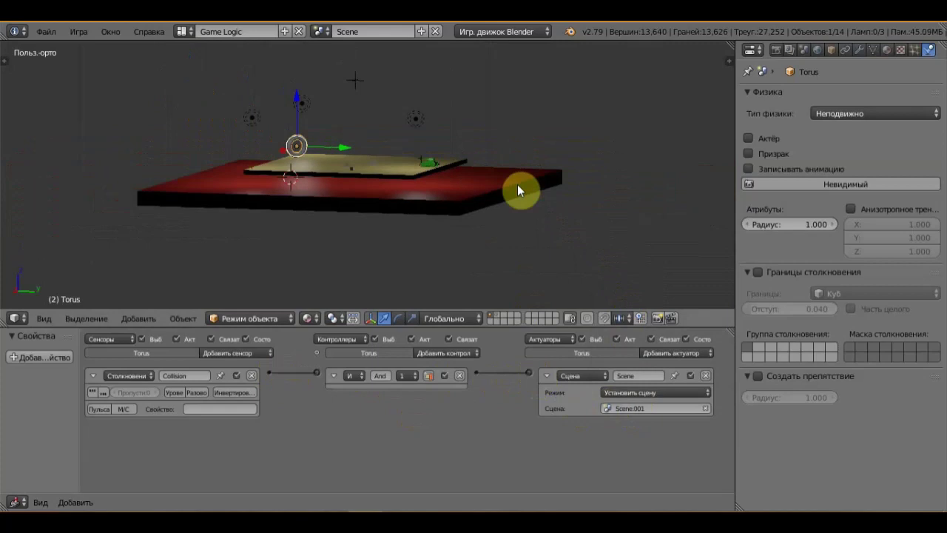
# View the arena through the scene camera, framed to fill the viewport.
pyautogui.moveTo(517, 184); pyautogui.dragTo(548, 222, button='middle')
pyautogui.scroll(2, 504, 215)
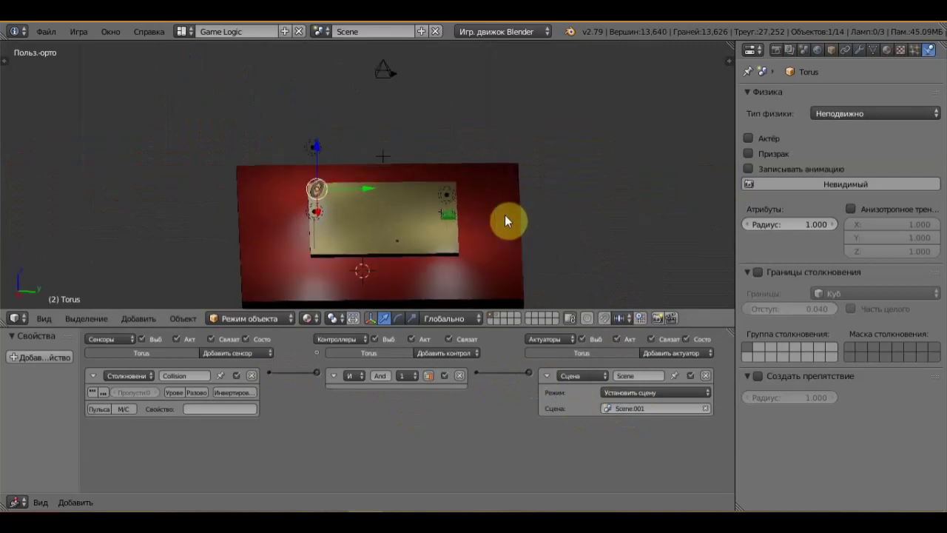
pyautogui.press('KP_0')
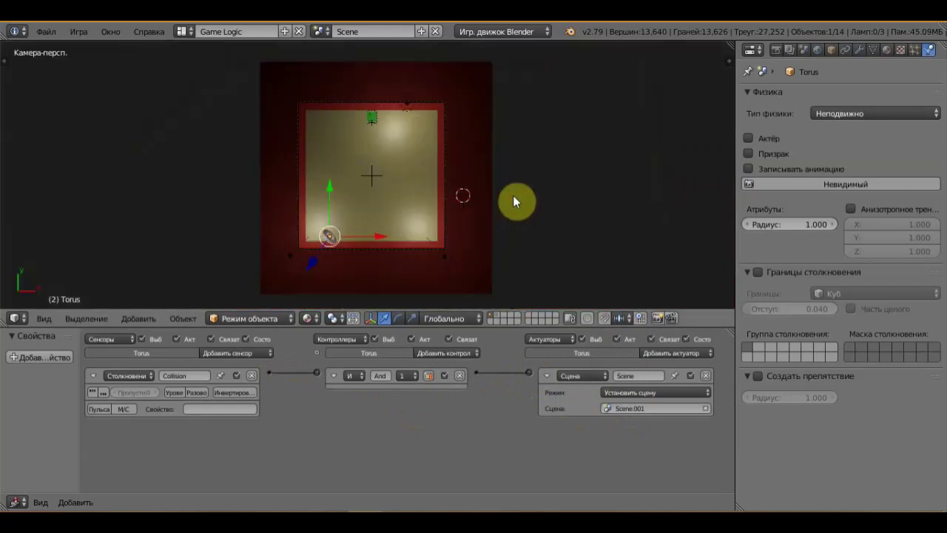
pyautogui.press('Home')
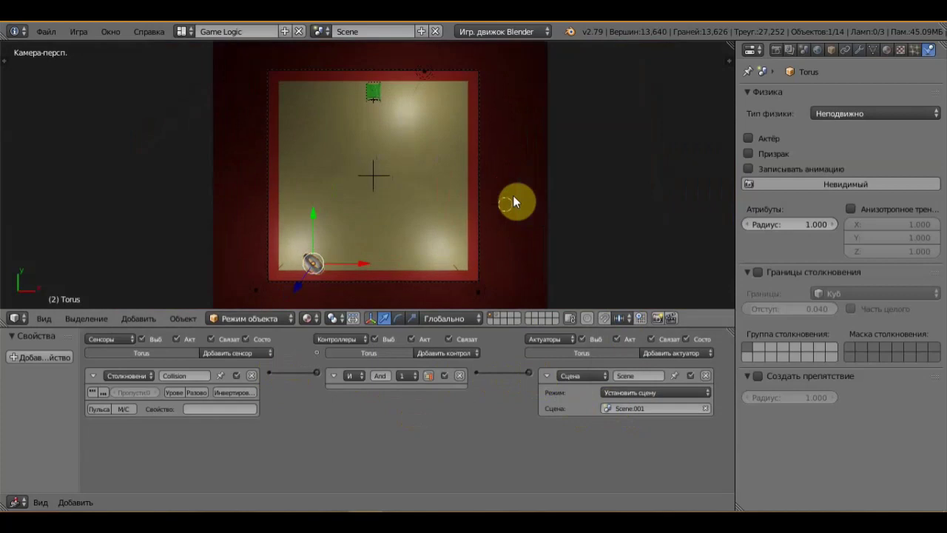
pyautogui.press('p')
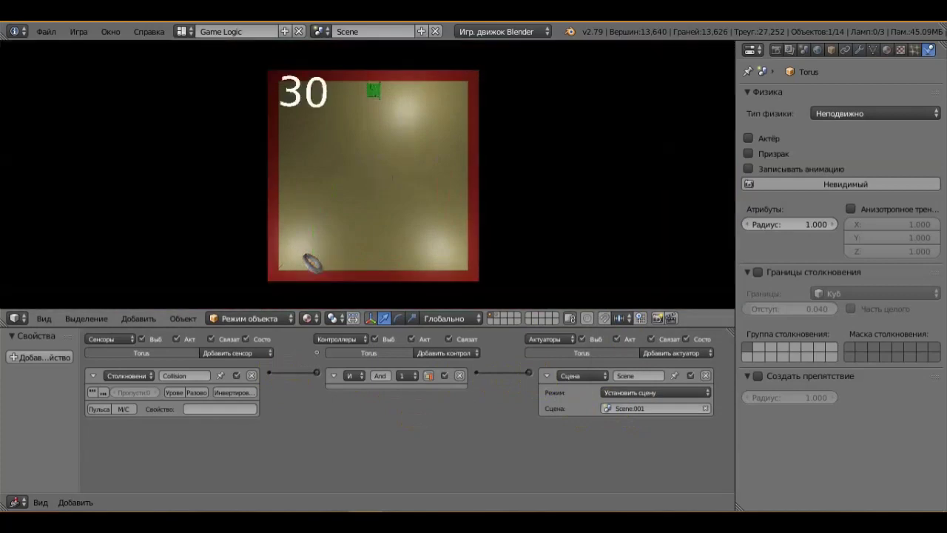
pyautogui.press('Down')
pyautogui.press('Down')
pyautogui.press('Left')
pyautogui.press('Up')
pyautogui.press('Down')
pyautogui.press('Down')
pyautogui.press('Left')
pyautogui.press('Left')
pyautogui.press('Right')
pyautogui.press('Right')
pyautogui.press('Escape')
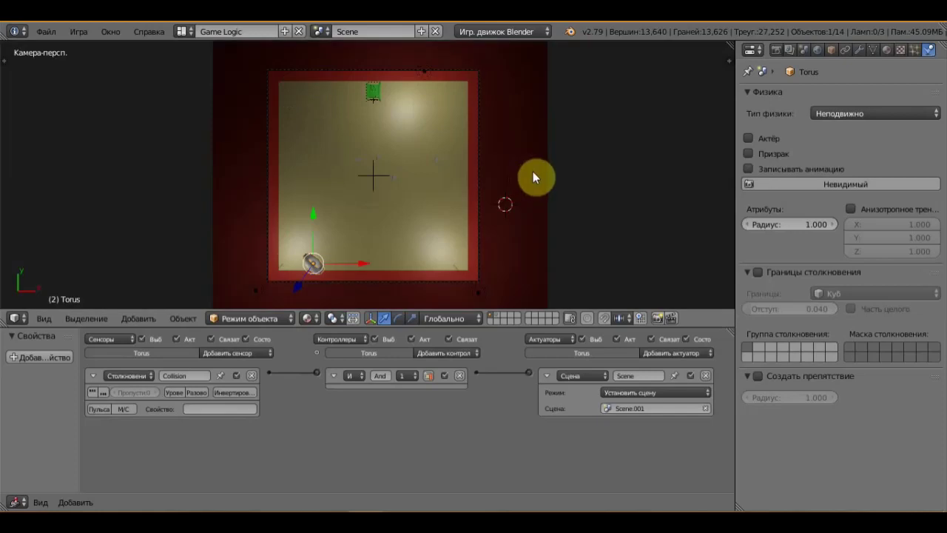
pyautogui.scroll(-3, 533, 172)
pyautogui.moveTo(533, 172)
pyautogui.mouseDown(button='middle')
pyautogui.moveTo(455, 125)
pyautogui.moveTo(508, 83)
pyautogui.moveTo(552, 151)
pyautogui.moveTo(541, 236)
pyautogui.moveTo(511, 148)
pyautogui.moveTo(451, 74)
pyautogui.mouseUp(button='middle')
# Switch to Scene.001 and zoom in on the green tank.
pyautogui.click(322, 32)
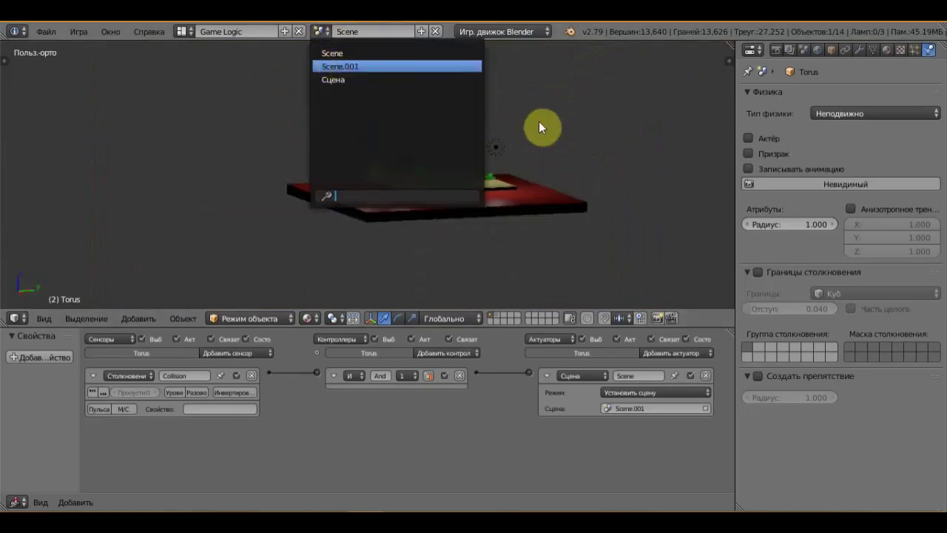
pyautogui.press('Return')
pyautogui.scroll(2, 581, 140)
pyautogui.scroll(2, 579, 141)
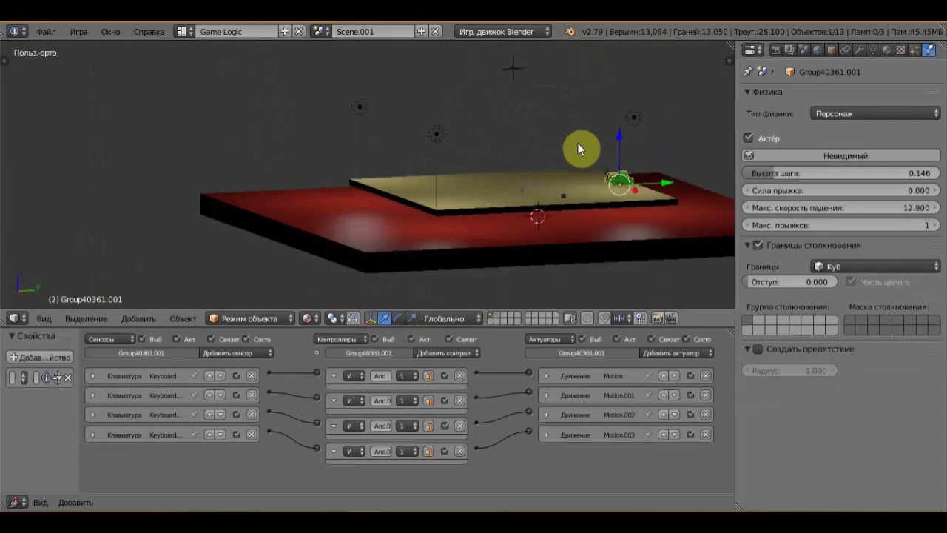
pyautogui.moveTo(578, 143)
pyautogui.mouseDown(button='middle')
pyautogui.moveTo(593, 229)
pyautogui.moveTo(644, 268)
pyautogui.mouseUp(button='middle')
pyautogui.scroll(-3, 577, 170)
pyautogui.moveTo(577, 170)
pyautogui.mouseDown(button='middle')
pyautogui.moveTo(507, 74)
pyautogui.moveTo(535, 190)
pyautogui.moveTo(500, 180)
pyautogui.mouseUp(button='middle')
pyautogui.scroll(2, 468, 163)
pyautogui.moveTo(566, 94)
pyautogui.mouseDown(button='middle')
pyautogui.moveTo(585, 186)
pyautogui.moveTo(565, 177)
pyautogui.mouseUp(button='middle')
pyautogui.scroll(3, 512, 156)
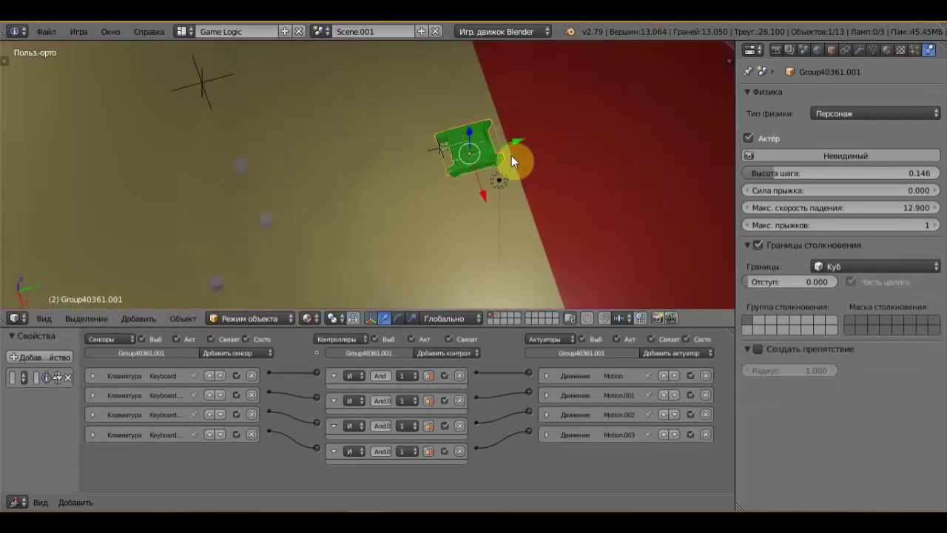
# Select the tank Group40361.001 and set its material diffuse colour to blue.
pyautogui.rightClick(480, 134)
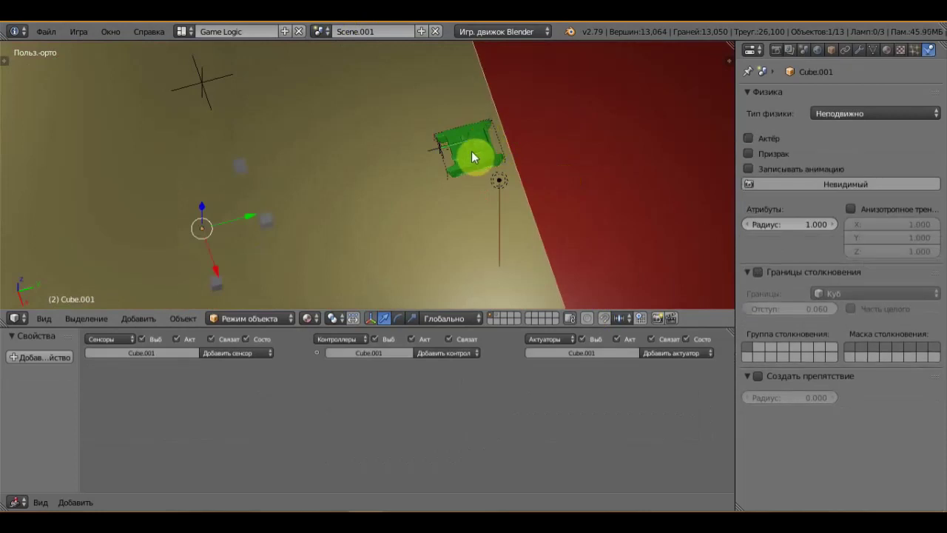
pyautogui.rightClick(475, 156)
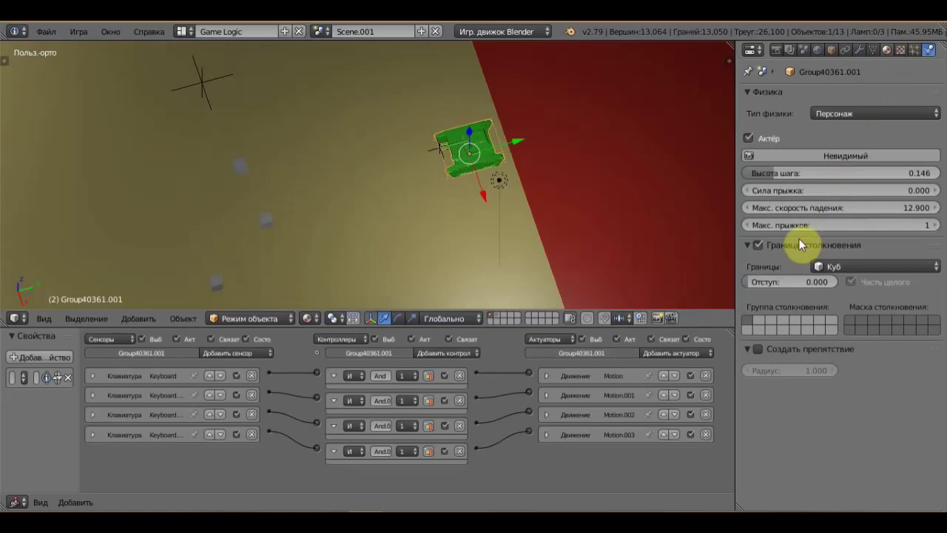
pyautogui.click(794, 309)
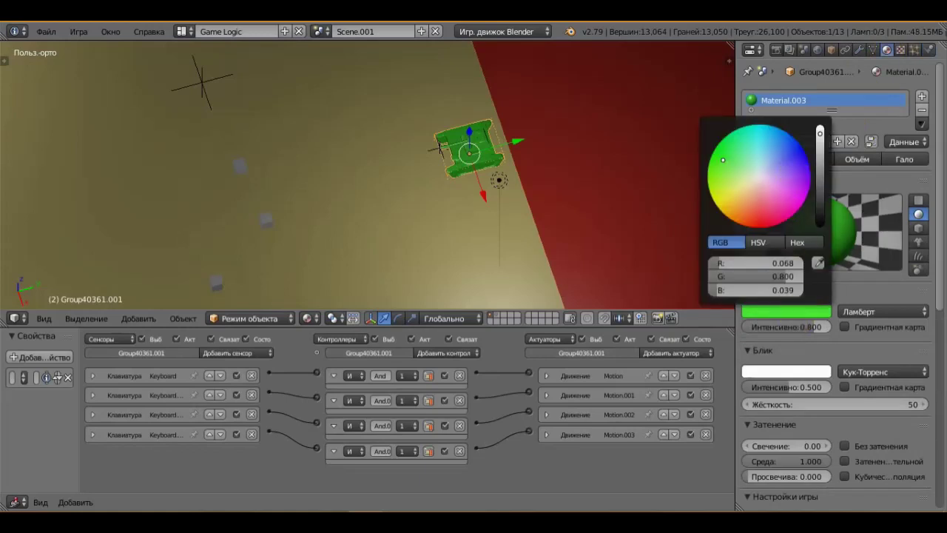
pyautogui.click(796, 162)
pyautogui.scroll(-4, 755, 148)
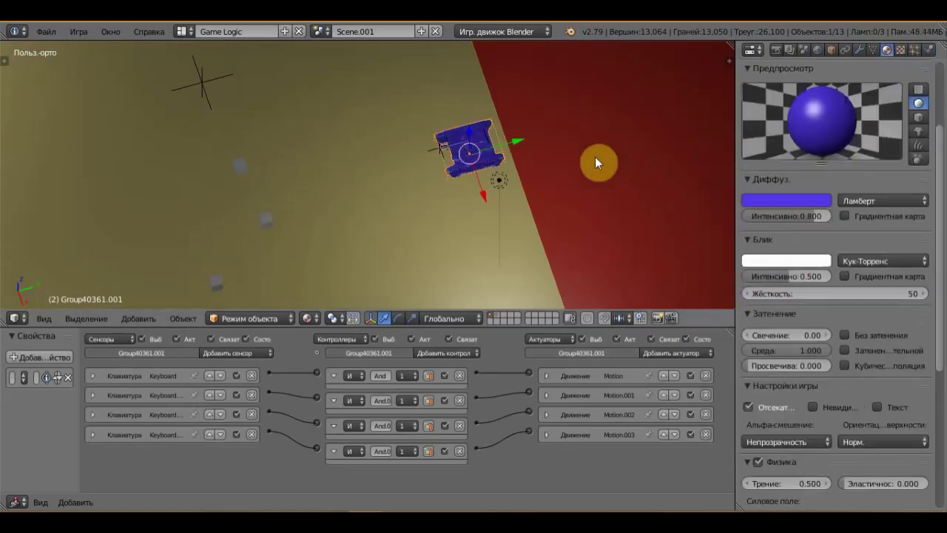
pyautogui.moveTo(594, 157); pyautogui.dragTo(314, 152, button='middle')
pyautogui.click(321, 31)
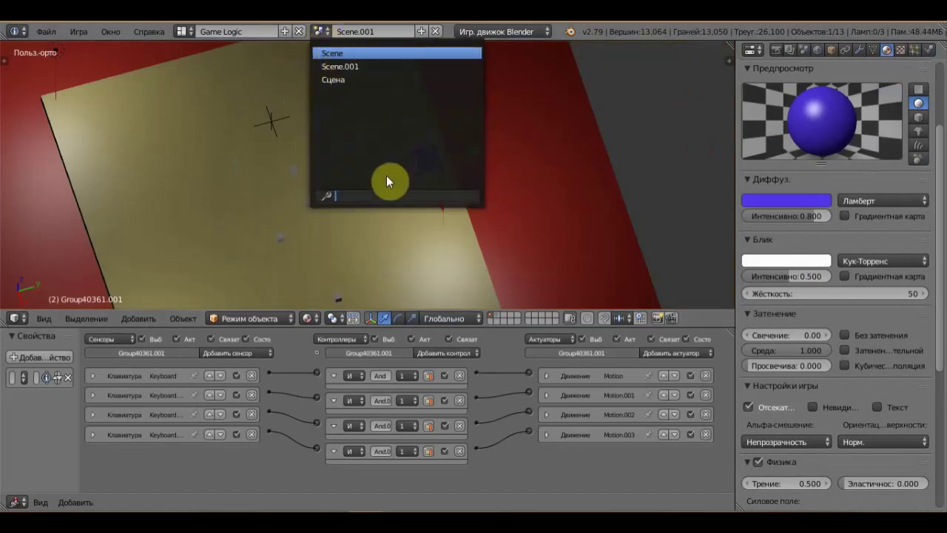
# Flip to the original Scene and then back to Scene.001.
pyautogui.press('Return')
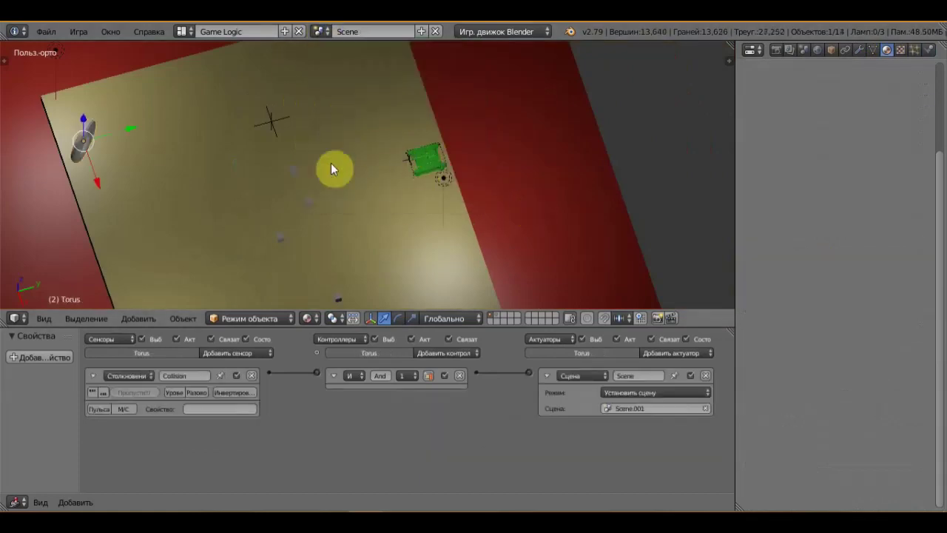
pyautogui.click(320, 31)
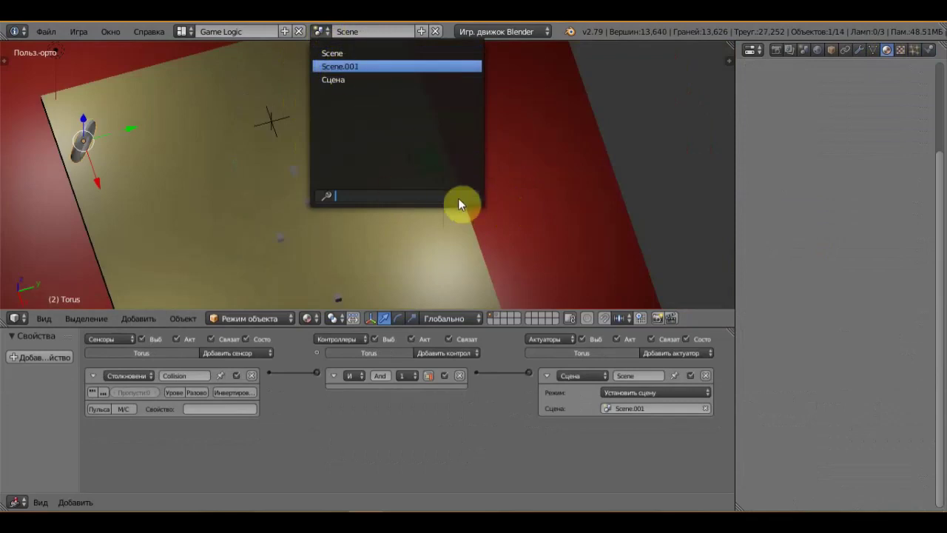
pyautogui.press('Return')
pyautogui.scroll(2, 497, 186)
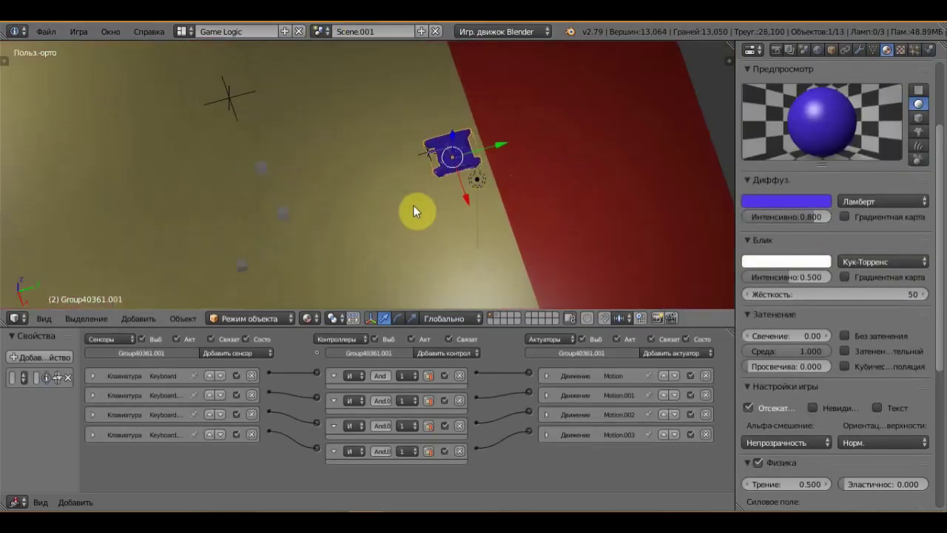
pyautogui.scroll(-3, 392, 201)
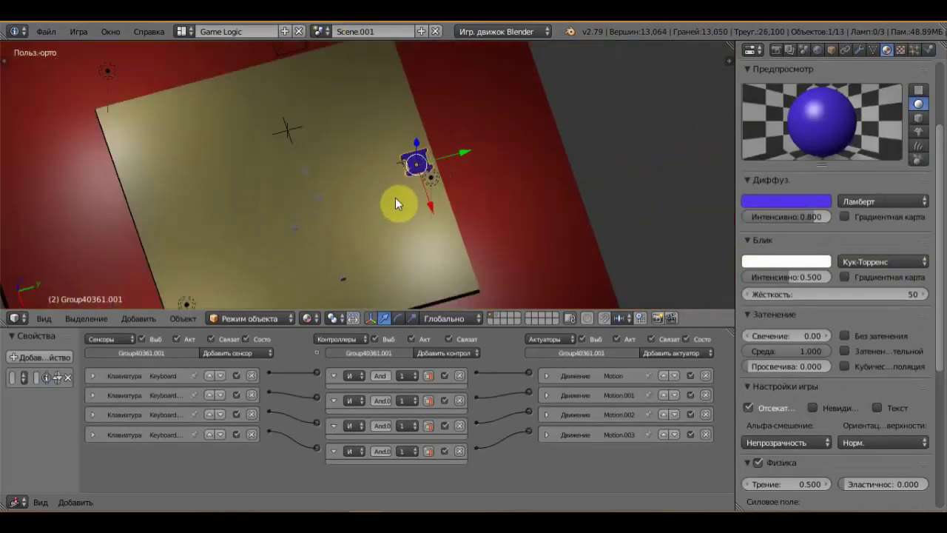
# Recolour the red plane Куб.005 green and the floor Cube.001 bright yellow.
pyautogui.rightClick(490, 191)
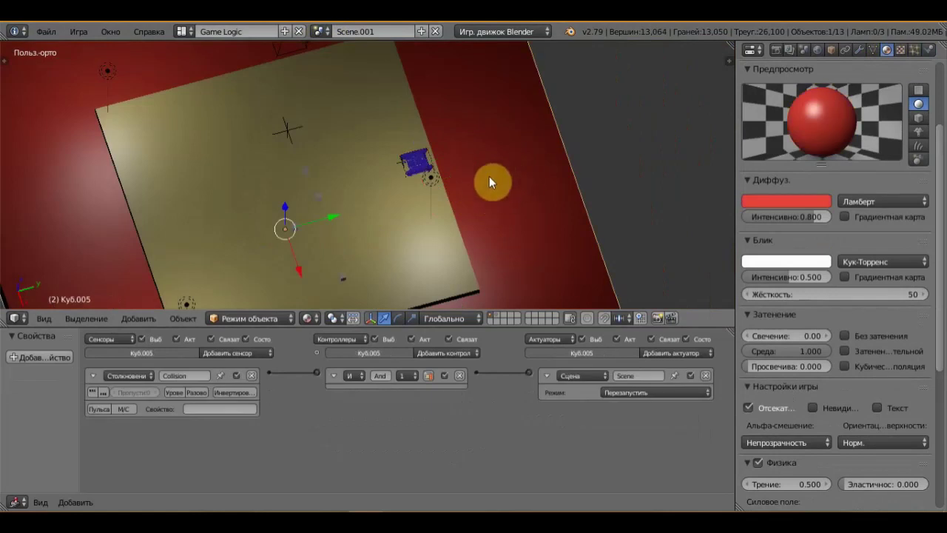
pyautogui.click(814, 207)
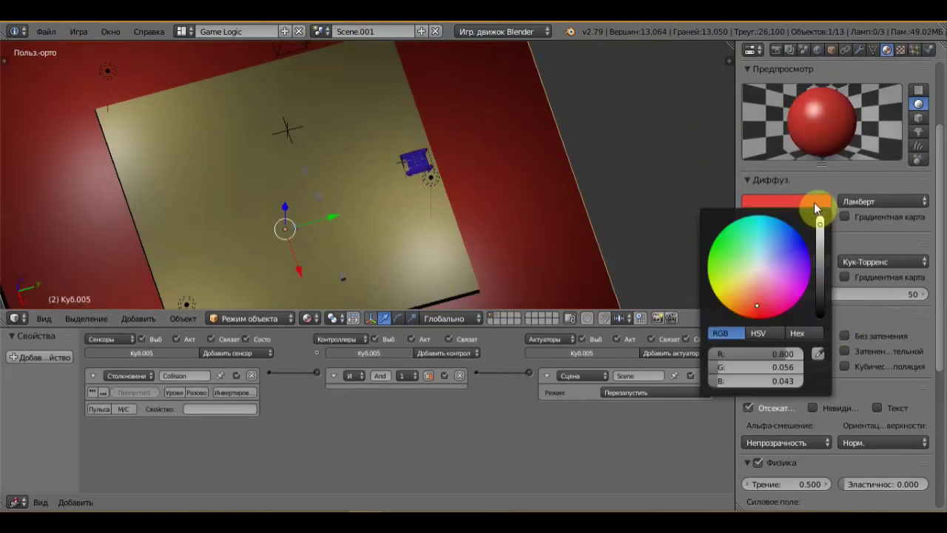
pyautogui.click(731, 255)
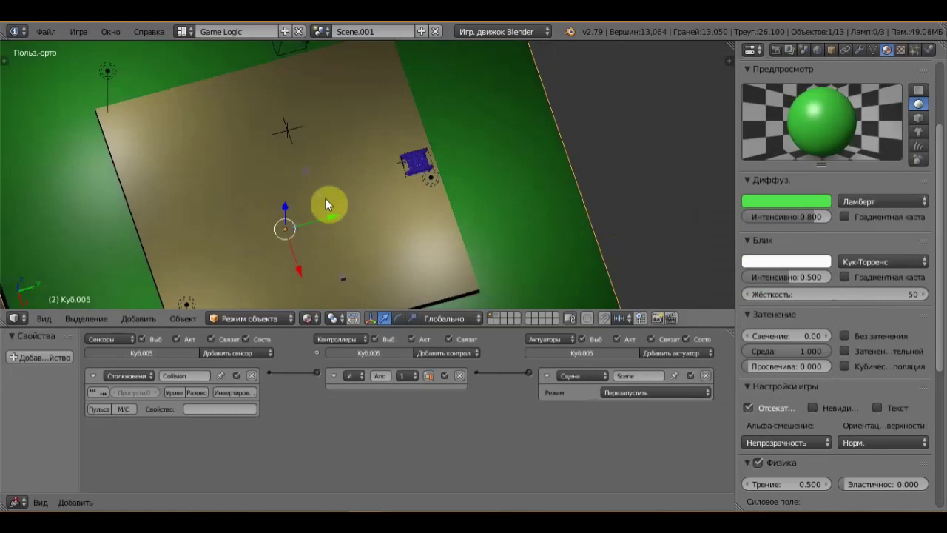
pyautogui.rightClick(349, 172)
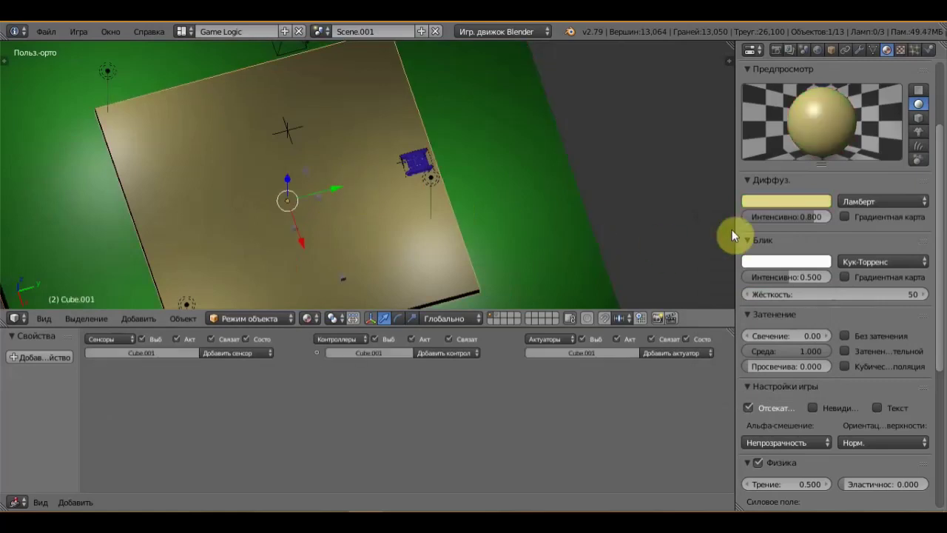
pyautogui.click(792, 204)
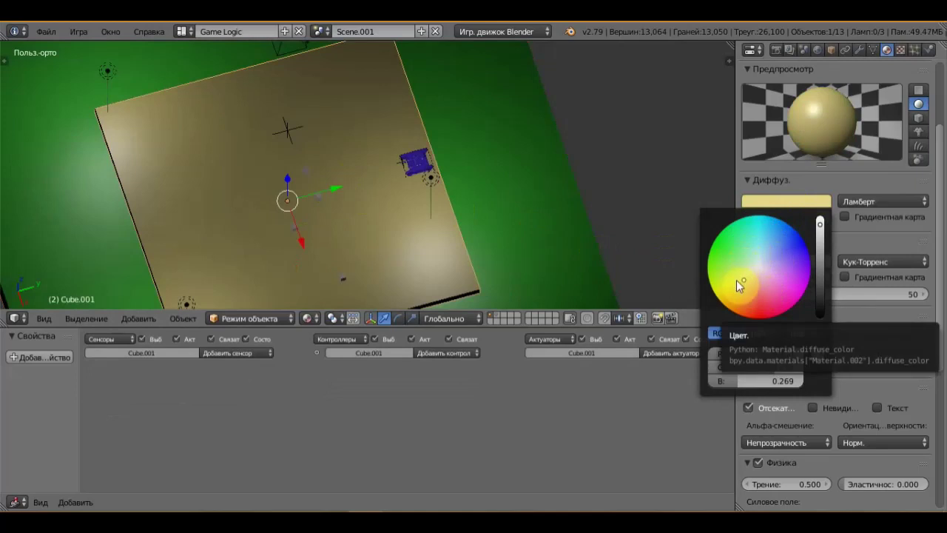
pyautogui.moveTo(744, 267); pyautogui.dragTo(721, 300)
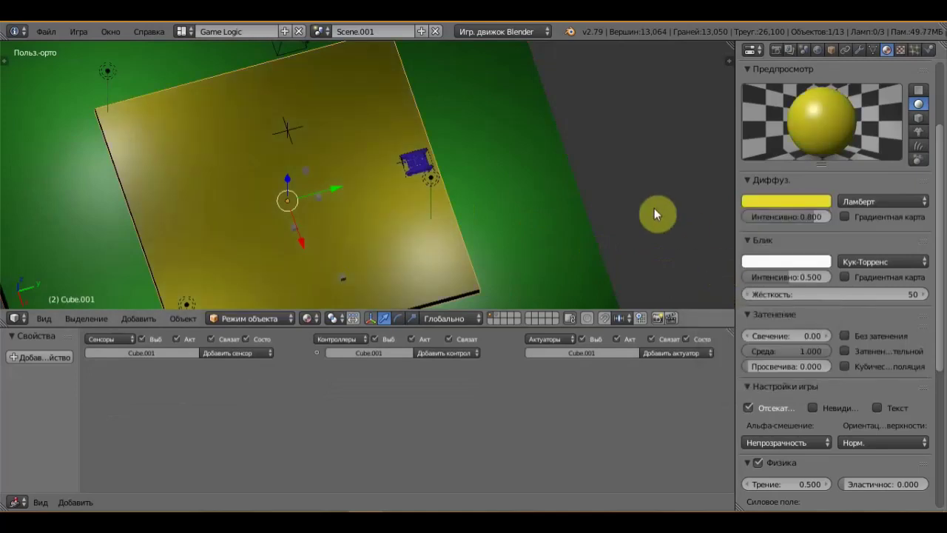
# Tilt the view over the recoloured arena, then look through the camera.
pyautogui.press('KP_4')
pyautogui.scroll(-1, 654, 208)
pyautogui.press('KP_8')
pyautogui.press('KP_8')
pyautogui.scroll(-3, 673, 194)
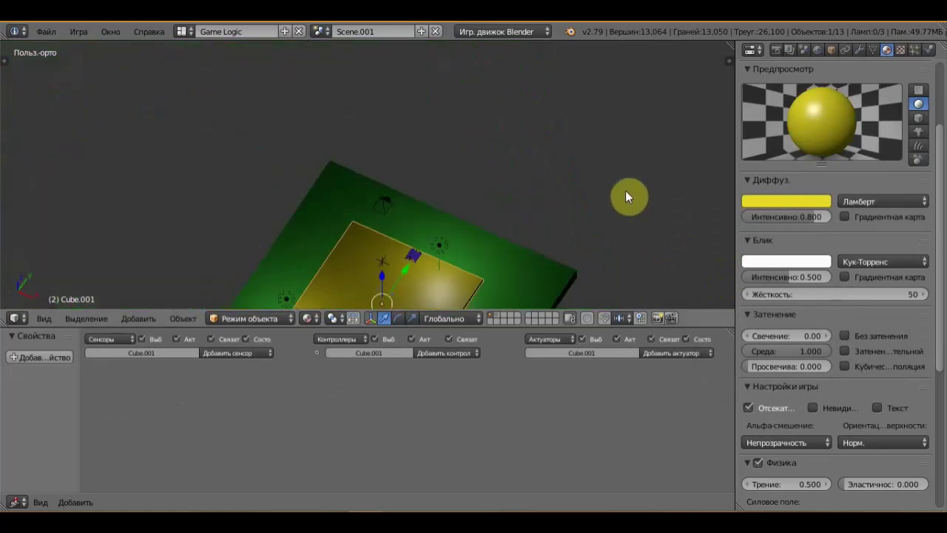
pyautogui.scroll(-1, 625, 190)
pyautogui.press('KP_8')
pyautogui.press('KP_8')
pyautogui.press('KP_8')
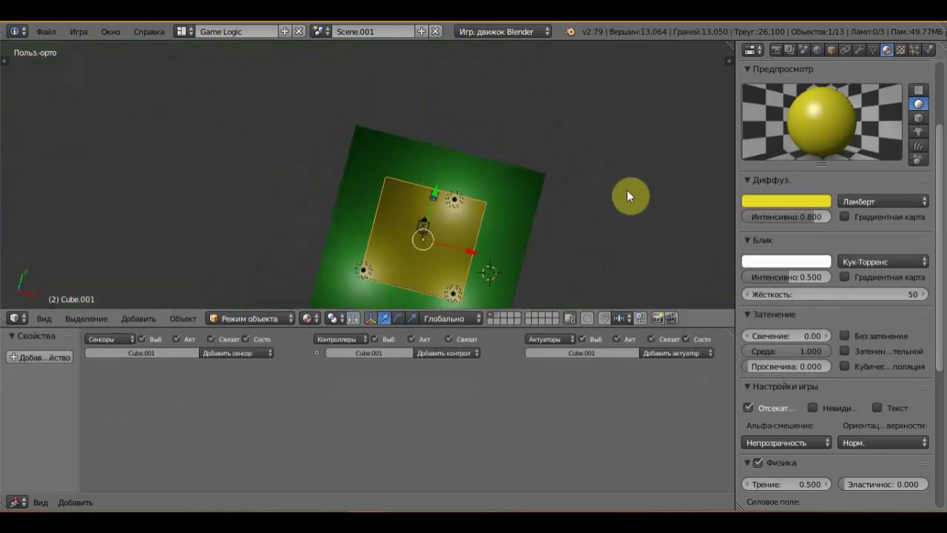
pyautogui.press('KP_8')
pyautogui.press('KP_8')
pyautogui.press('KP_0')
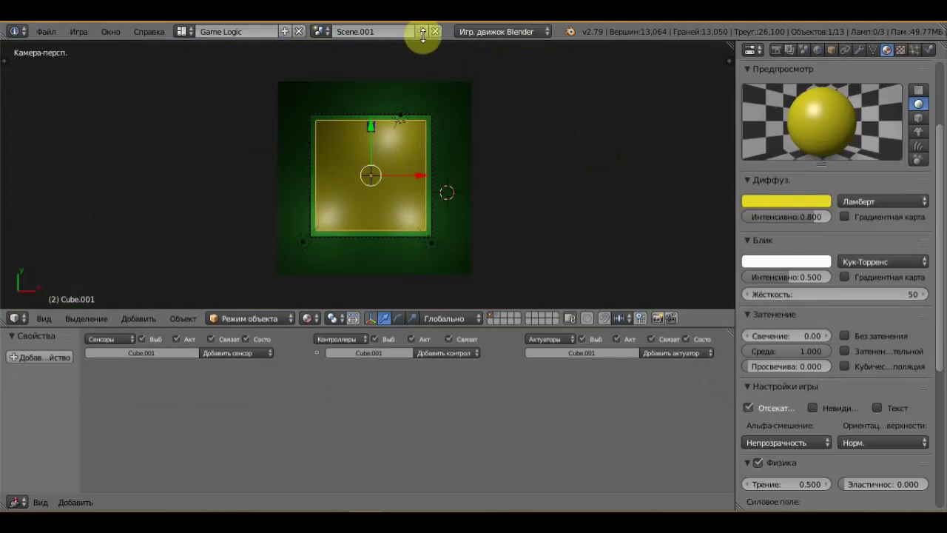
# Return to the original Scene and select the torus portal.
pyautogui.click(322, 31)
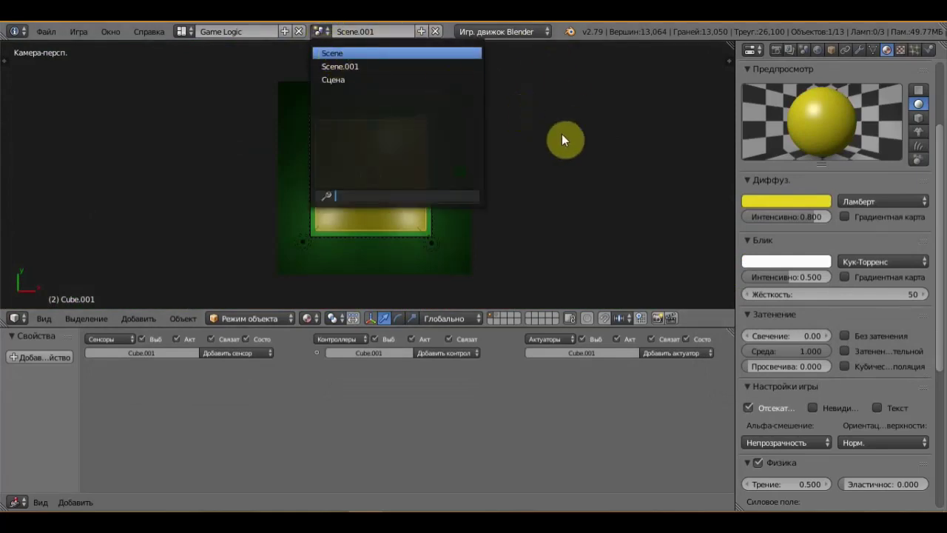
pyautogui.press('Return')
pyautogui.scroll(3, 344, 163)
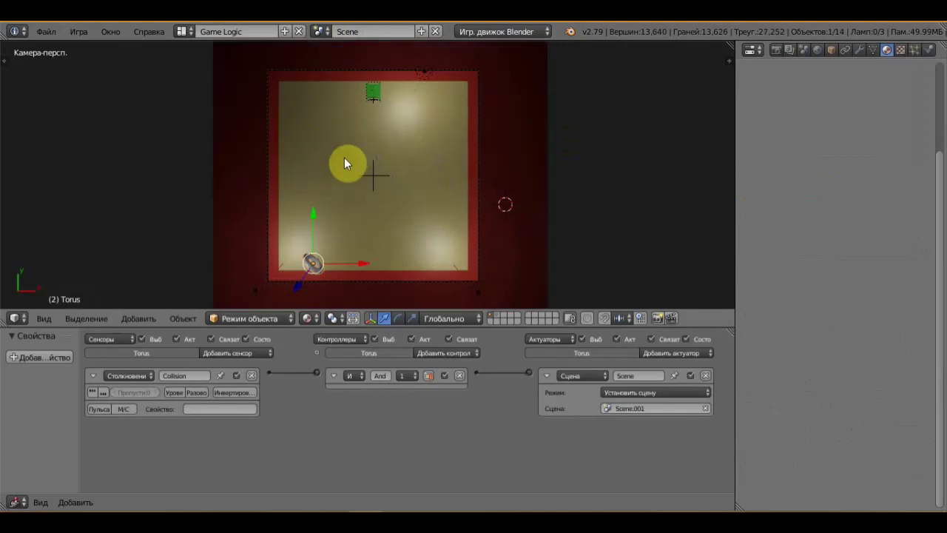
pyautogui.rightClick(311, 266)
pyautogui.rightClick(313, 266)
# Rotate the torus about -39° and launch the game to play-test.
pyautogui.press('r')
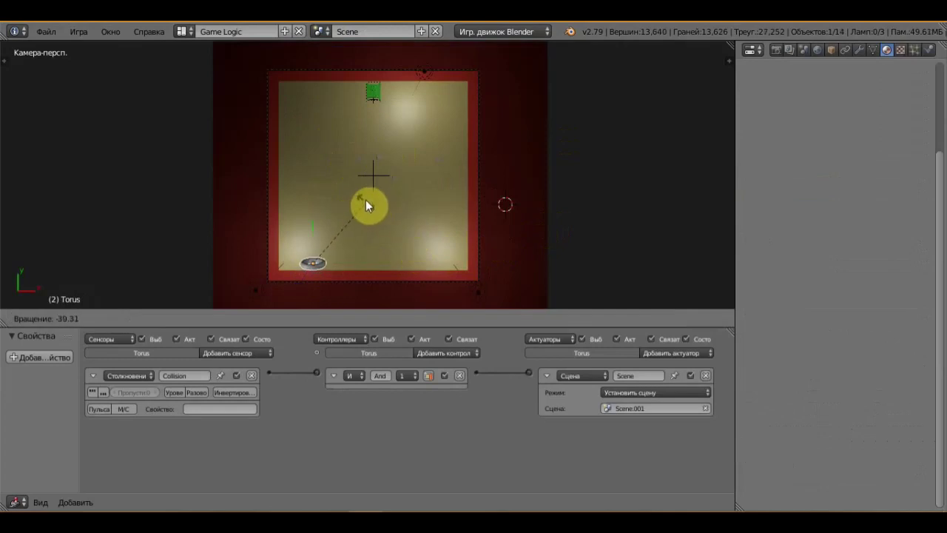
pyautogui.click(339, 185)
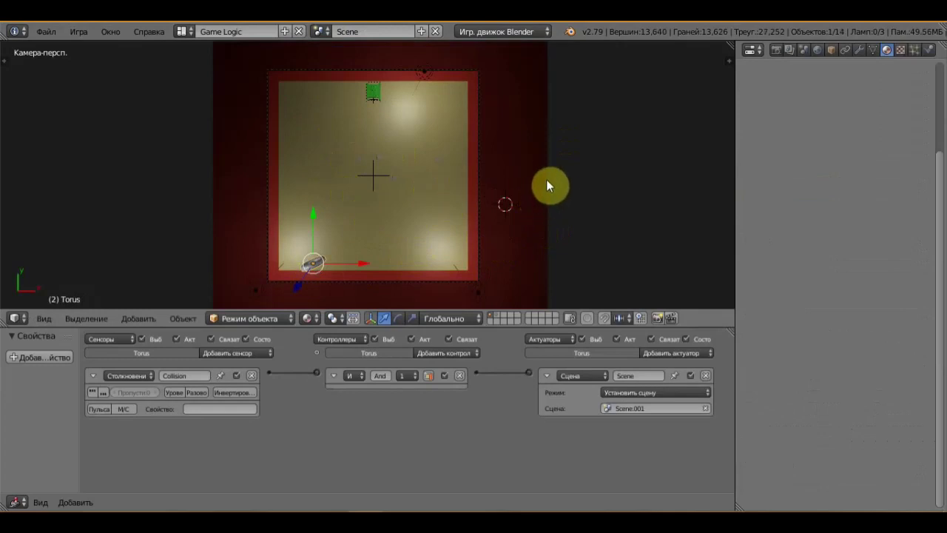
pyautogui.press('p')
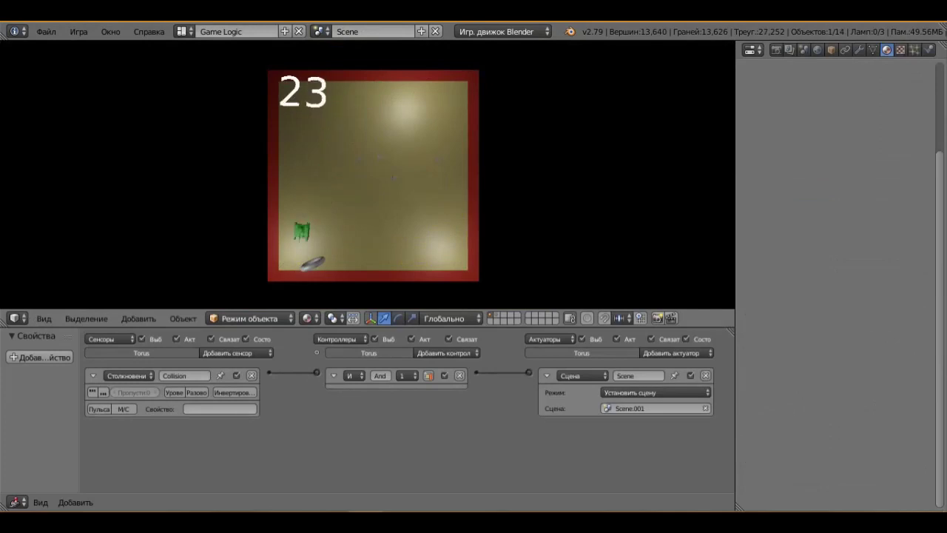
# Drive the green tank around the arena with the arrow keys and into the torus portal.
pyautogui.press('Right')
pyautogui.press('Up')
pyautogui.press('Down')
pyautogui.press('Up')
pyautogui.press('Down')
pyautogui.press('Left')
pyautogui.press('Up')
pyautogui.press('Down')
pyautogui.press('Up')
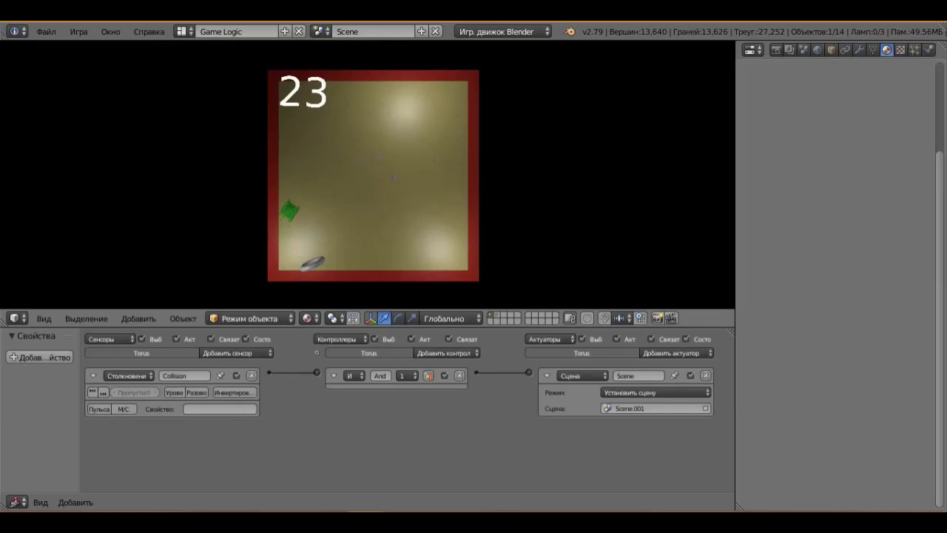
pyautogui.press('Down')
pyautogui.press('Left')
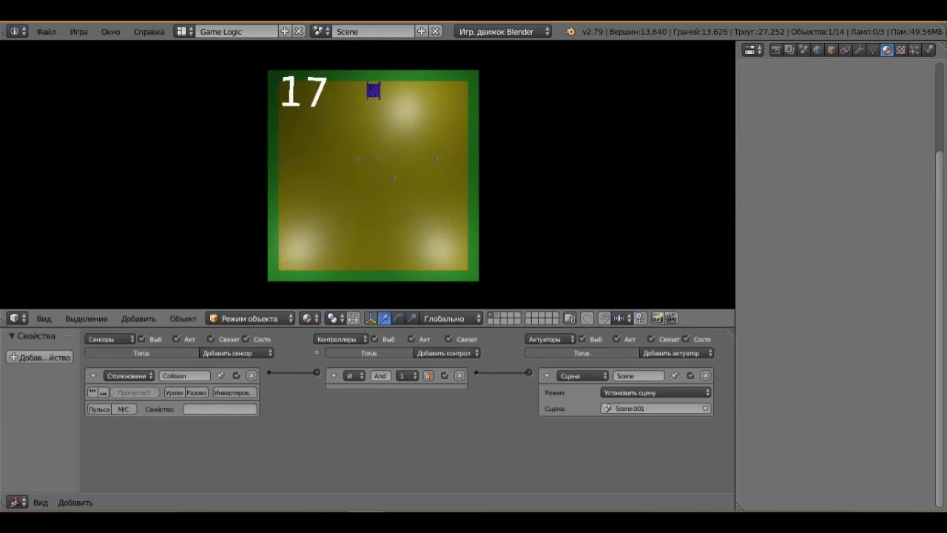
# Drive the blue tank down, left and right around Scene.001's yellow-floored arena.
pyautogui.press('Down')
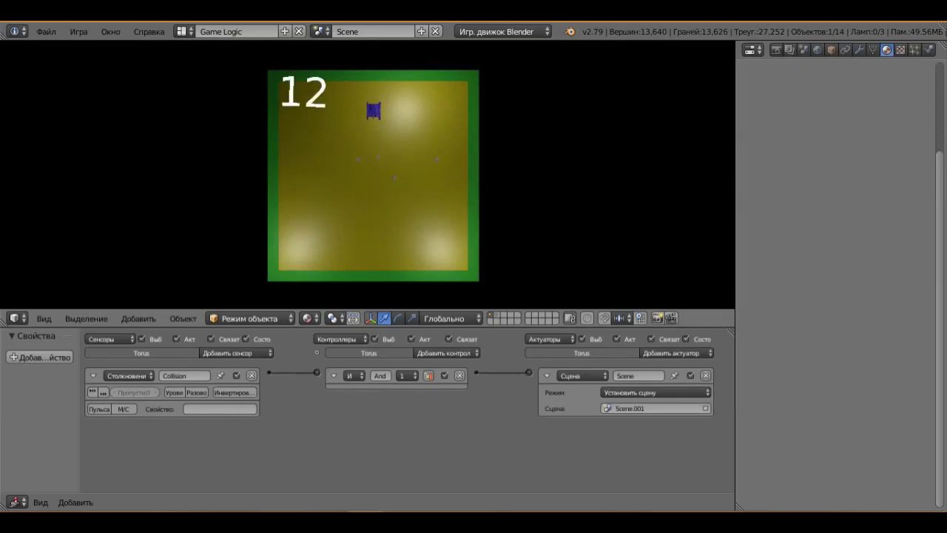
pyautogui.press('Left')
pyautogui.press('Down')
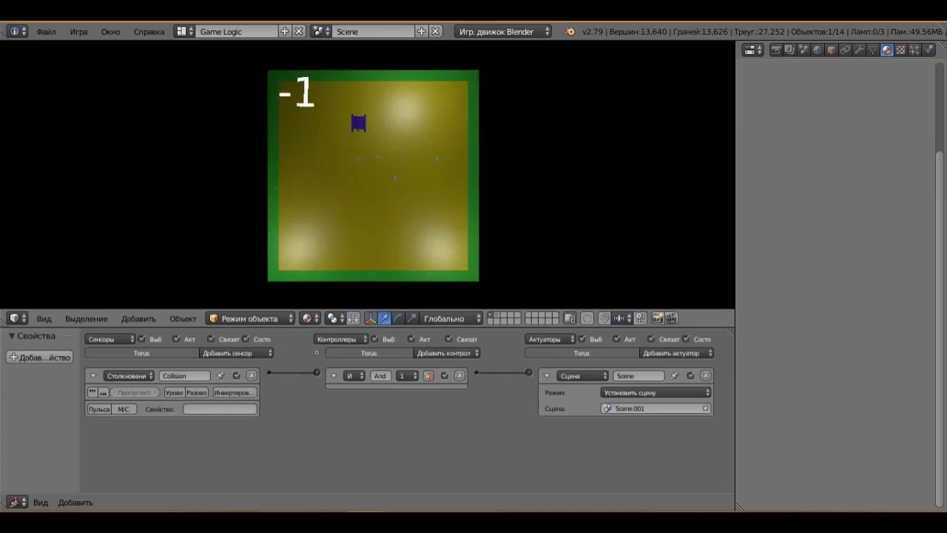
pyautogui.press('Down')
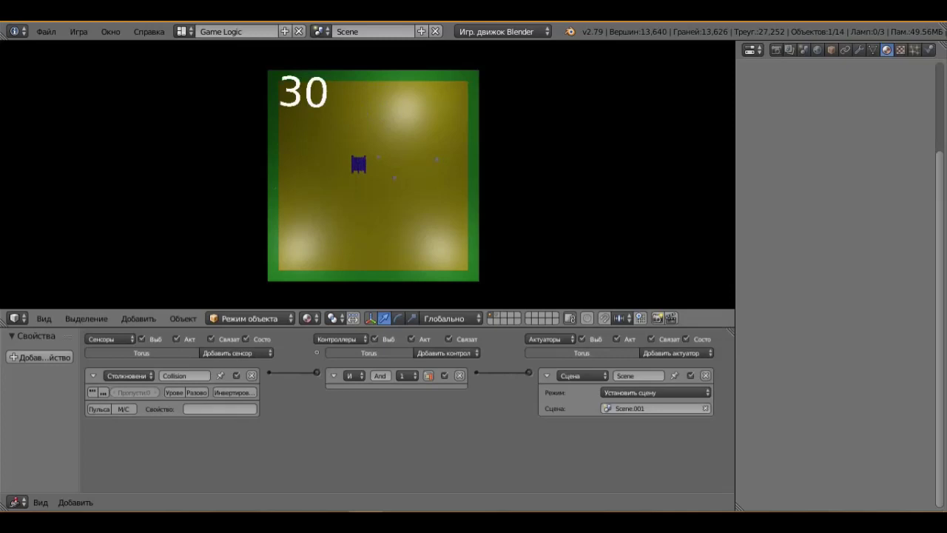
pyautogui.press('Left')
pyautogui.press('Up')
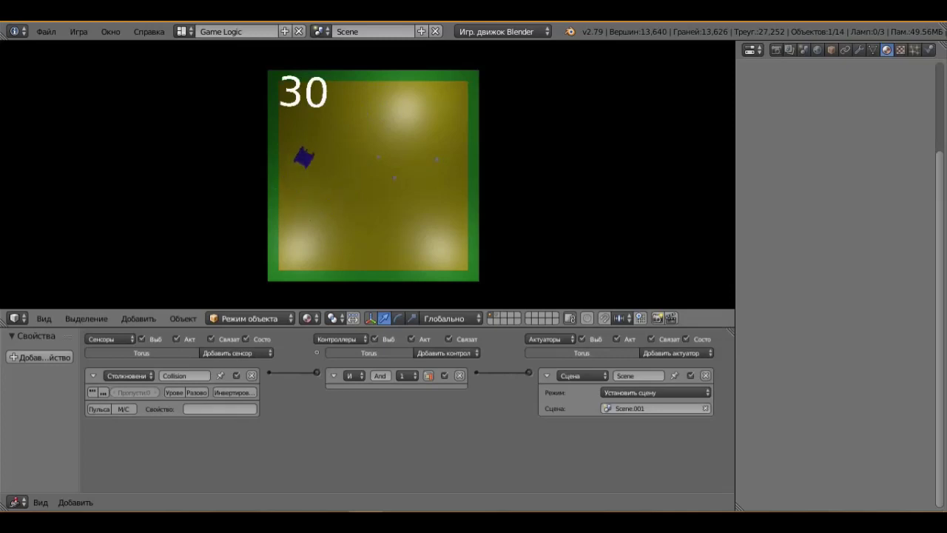
pyautogui.press('Right')
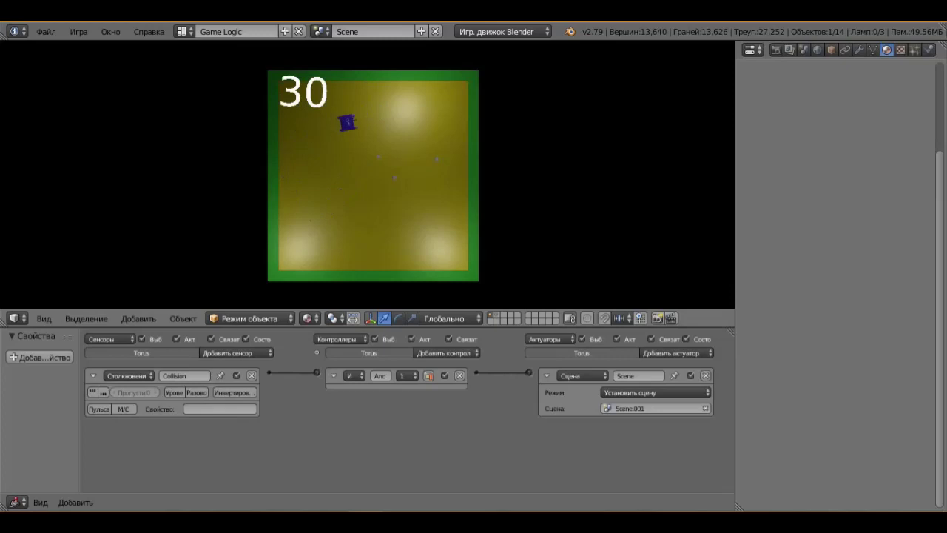
# Circle the blue tank back toward the centre, then quit the game with Esc.
pyautogui.press('Down')
pyautogui.press('Up')
pyautogui.press('Left')
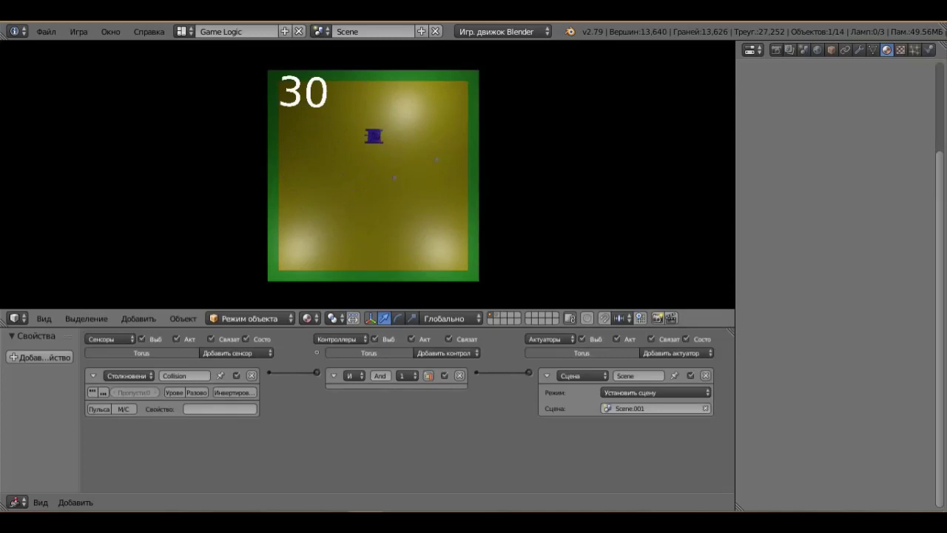
pyautogui.press('Right')
pyautogui.press('Left')
pyautogui.press('Escape')
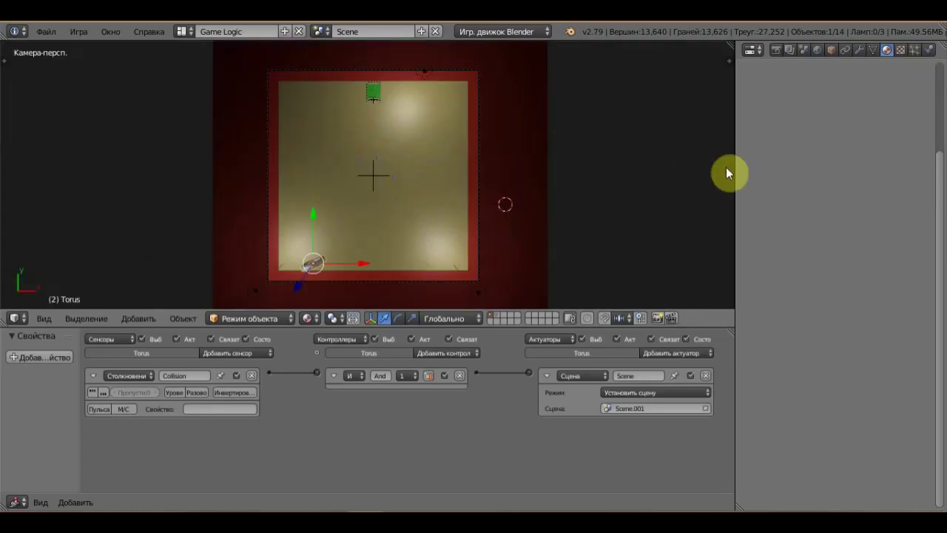
# Show the torus Physics settings and lower the torus along Z onto the floor.
pyautogui.click(928, 49)
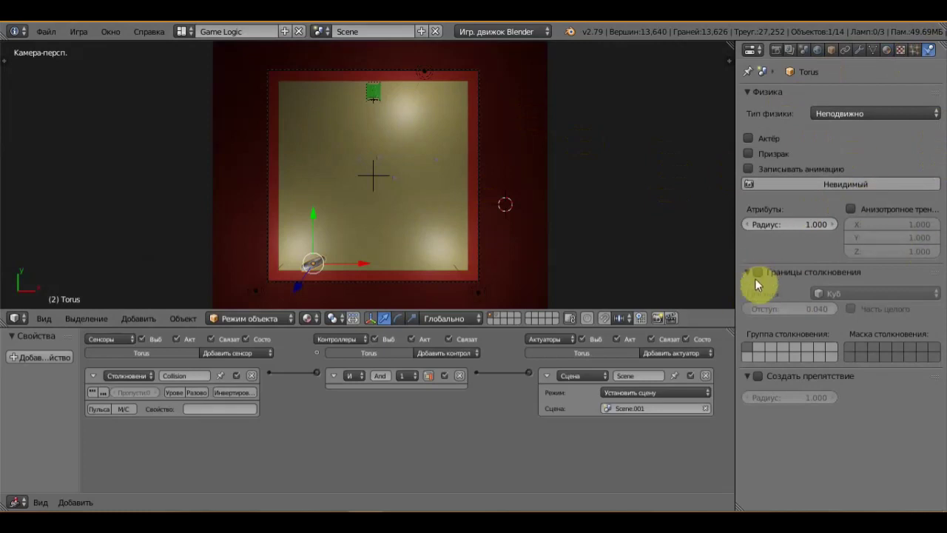
pyautogui.scroll(3, 417, 188)
pyautogui.scroll(-2, 418, 188)
pyautogui.moveTo(417, 186)
pyautogui.mouseDown(button='middle')
pyautogui.moveTo(321, 63)
pyautogui.moveTo(645, 143)
pyautogui.moveTo(542, 140)
pyautogui.moveTo(600, 138)
pyautogui.moveTo(415, 118)
pyautogui.mouseUp(button='middle')
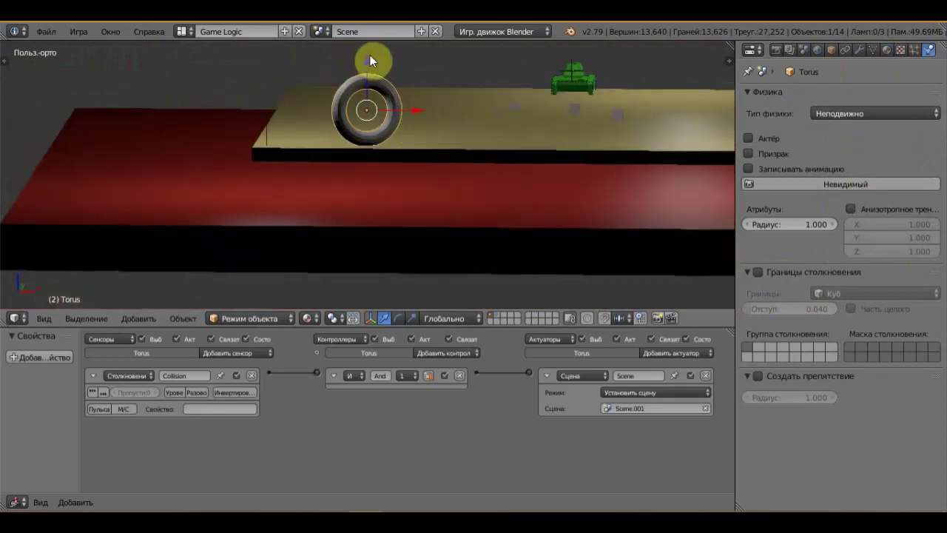
pyautogui.press('g')
pyautogui.press('z')
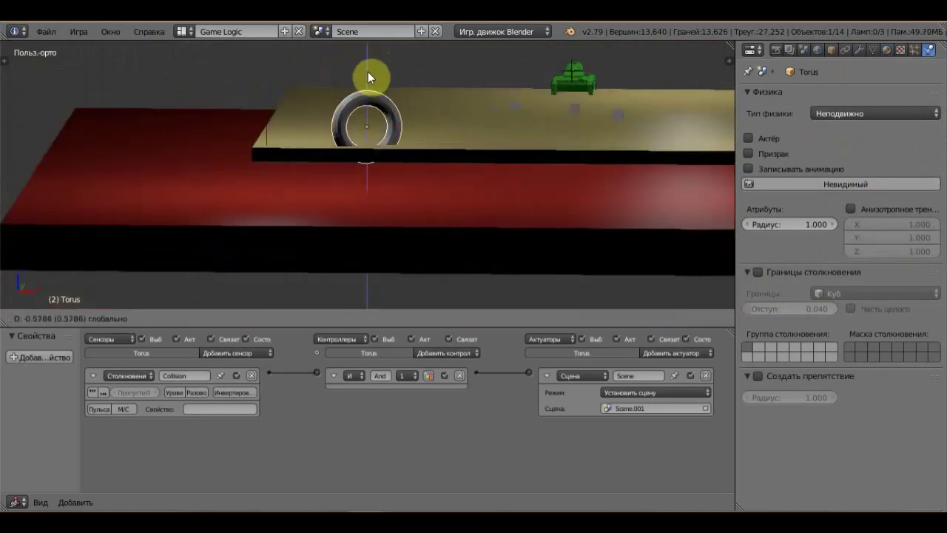
pyautogui.click(367, 70)
# Rotate the torus upright and check its position near the arena edge from several angles.
pyautogui.moveTo(366, 70)
pyautogui.mouseDown(button='middle')
pyautogui.moveTo(414, 102)
pyautogui.moveTo(446, 184)
pyautogui.moveTo(448, 252)
pyautogui.moveTo(462, 228)
pyautogui.moveTo(467, 249)
pyautogui.mouseUp(button='middle')
pyautogui.scroll(-4, 450, 189)
pyautogui.press('r')
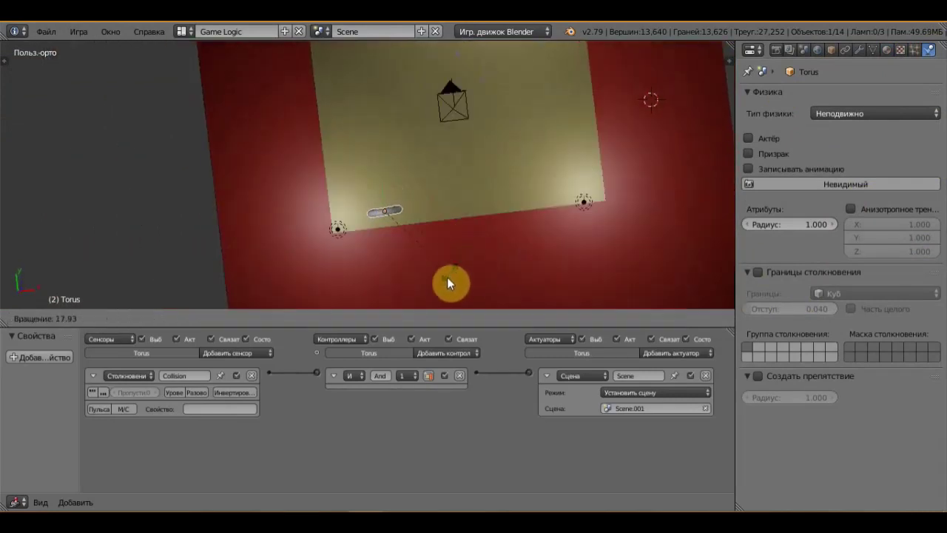
pyautogui.click(451, 274)
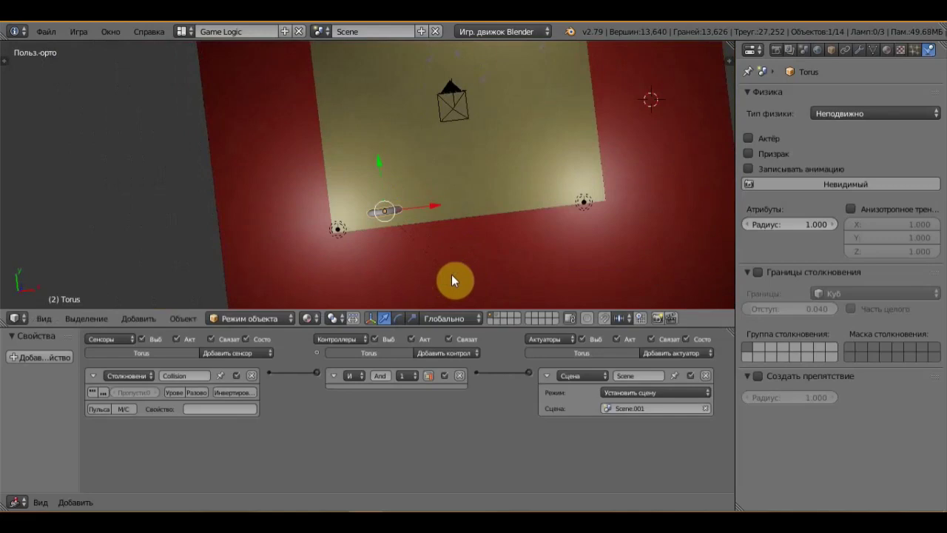
pyautogui.moveTo(460, 236)
pyautogui.mouseDown(button='middle')
pyautogui.moveTo(345, 137)
pyautogui.moveTo(398, 102)
pyautogui.moveTo(473, 168)
pyautogui.moveTo(508, 162)
pyautogui.moveTo(500, 169)
pyautogui.mouseUp(button='middle')
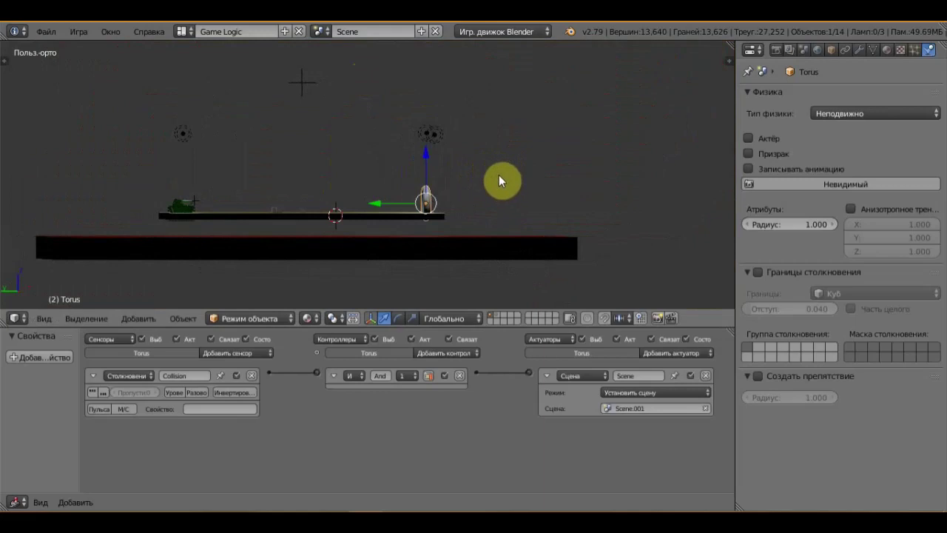
pyautogui.scroll(5, 499, 175)
pyautogui.scroll(-4, 499, 178)
pyautogui.moveTo(463, 190)
pyautogui.mouseDown(button='middle')
pyautogui.moveTo(577, 201)
pyautogui.moveTo(540, 201)
pyautogui.moveTo(603, 190)
pyautogui.mouseUp(button='middle')
pyautogui.scroll(2, 531, 196)
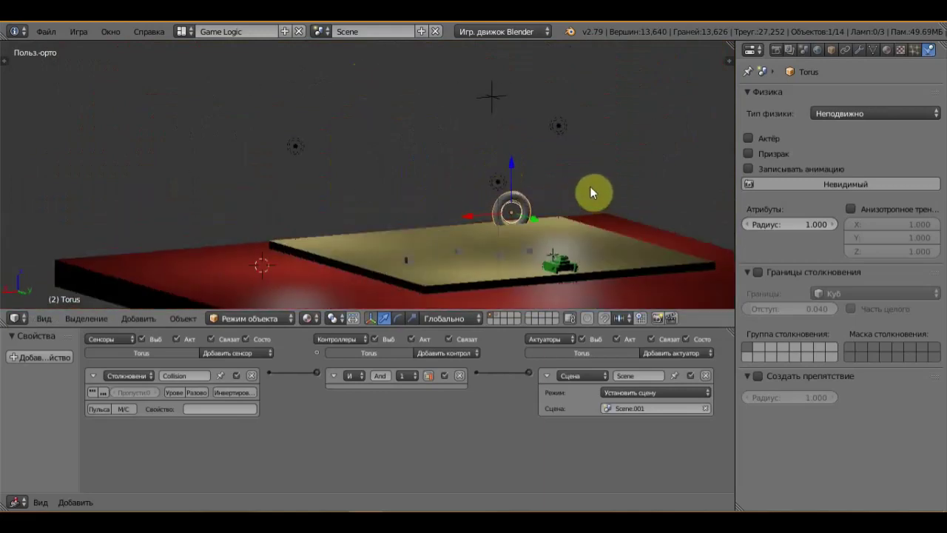
pyautogui.moveTo(590, 192)
pyautogui.mouseDown(button='middle')
pyautogui.moveTo(473, 152)
pyautogui.moveTo(568, 169)
pyautogui.moveTo(440, 126)
pyautogui.mouseUp(button='middle')
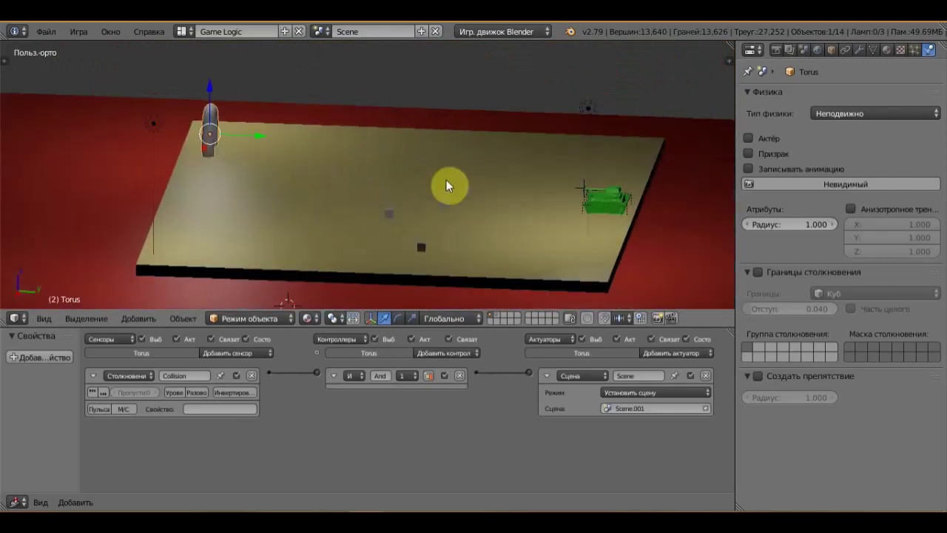
pyautogui.moveTo(349, 188); pyautogui.dragTo(380, 242, button='middle')
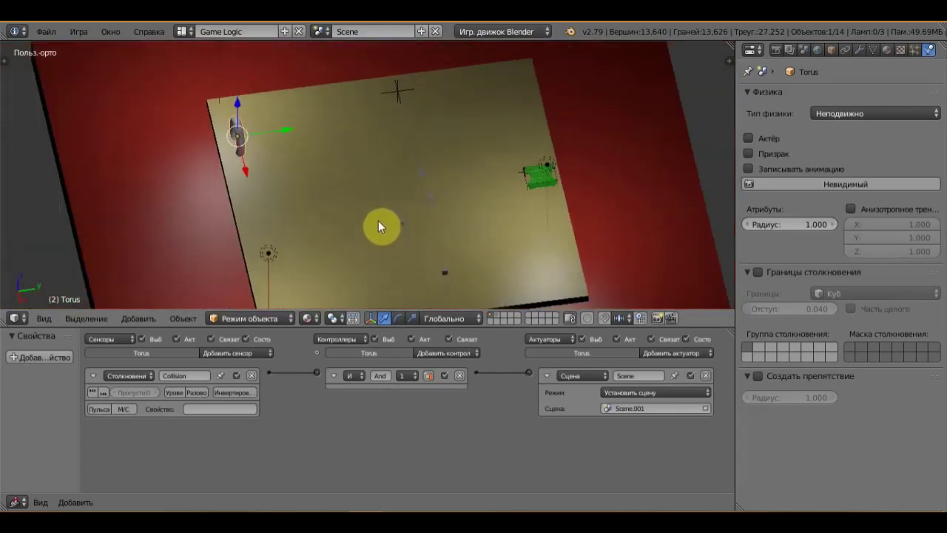